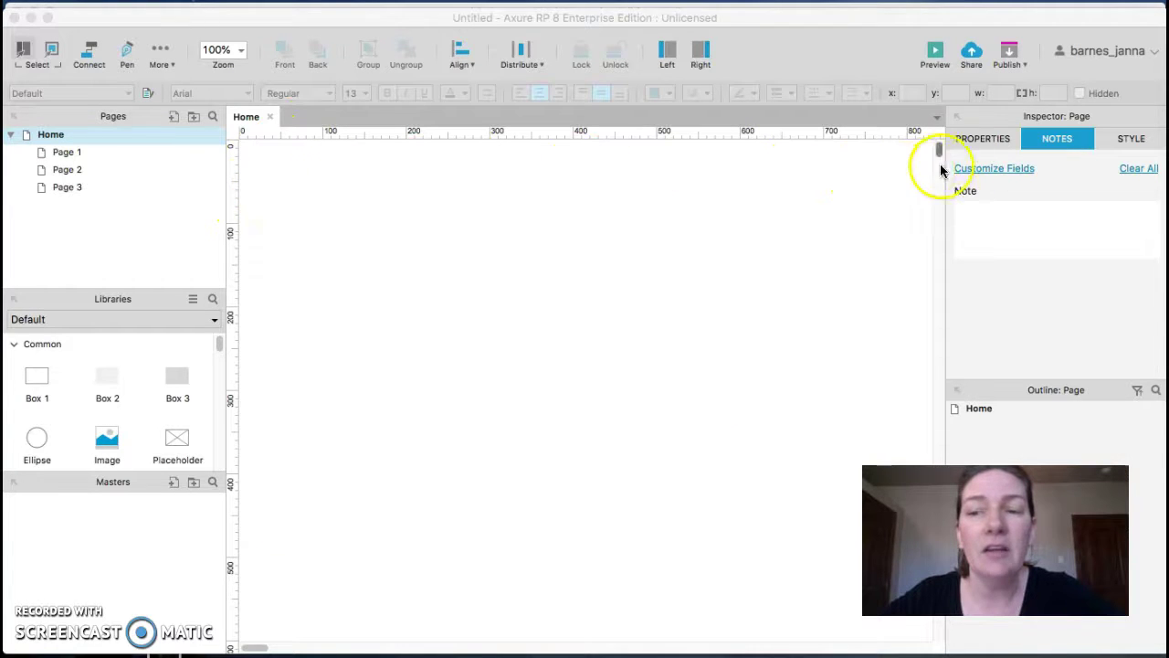
Step: Look over the Home page's interaction properties and browse the default widget library from the common widgets to the Forms section
left_click(985, 139)
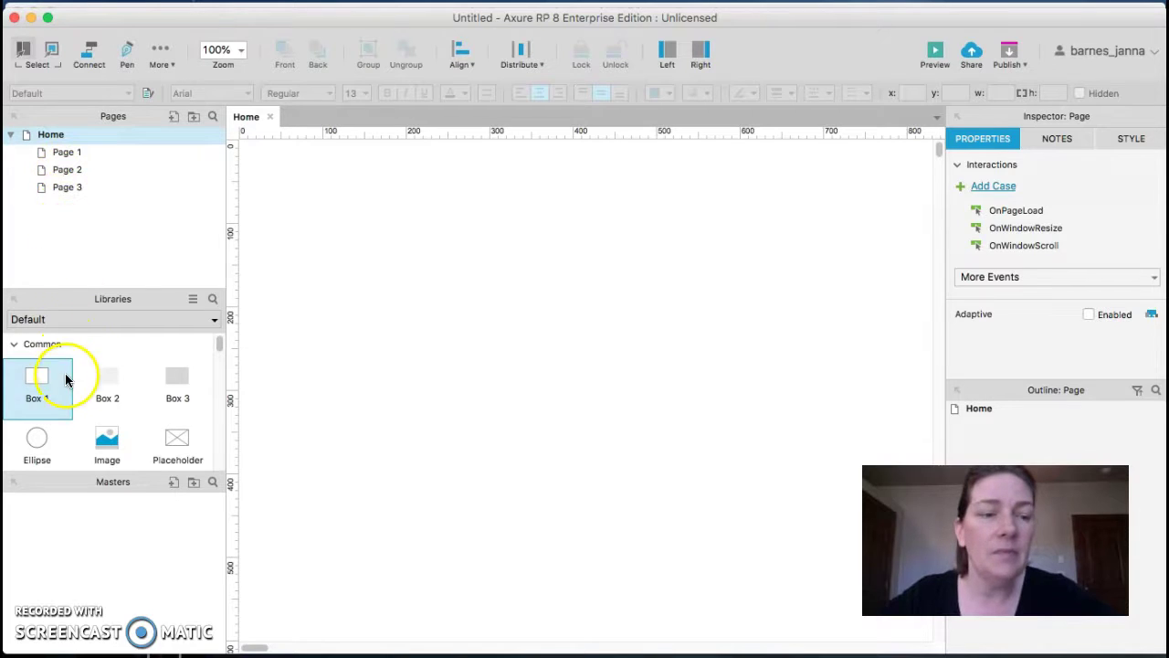
scroll(62, 407, "down", 5)
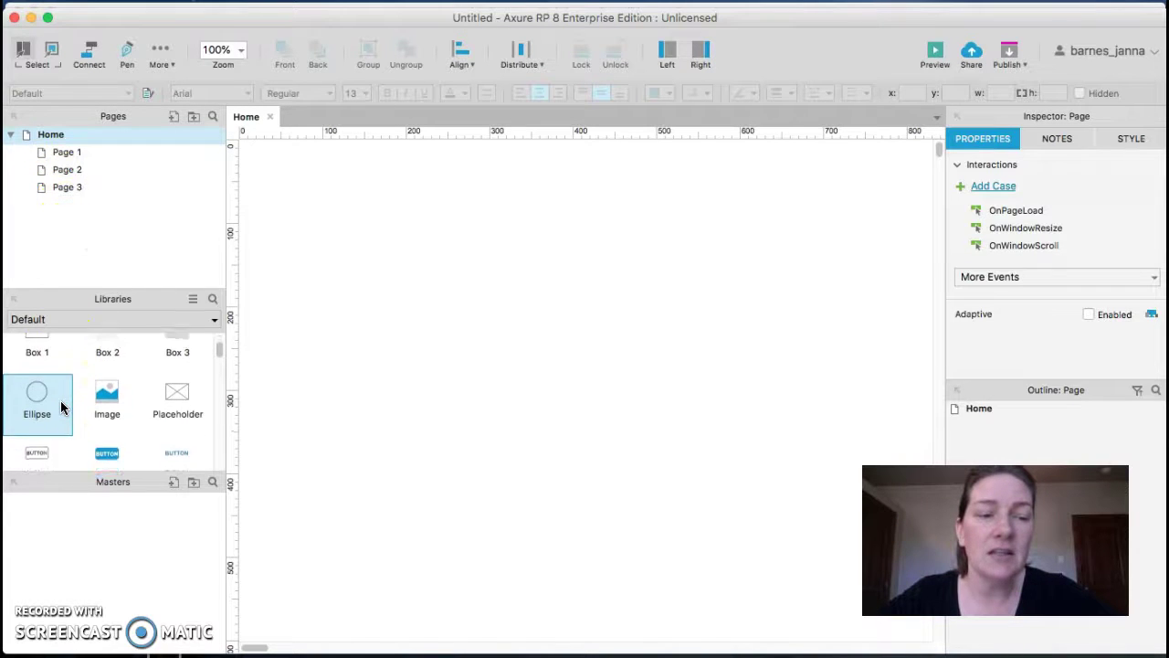
scroll(61, 406, "down", 6)
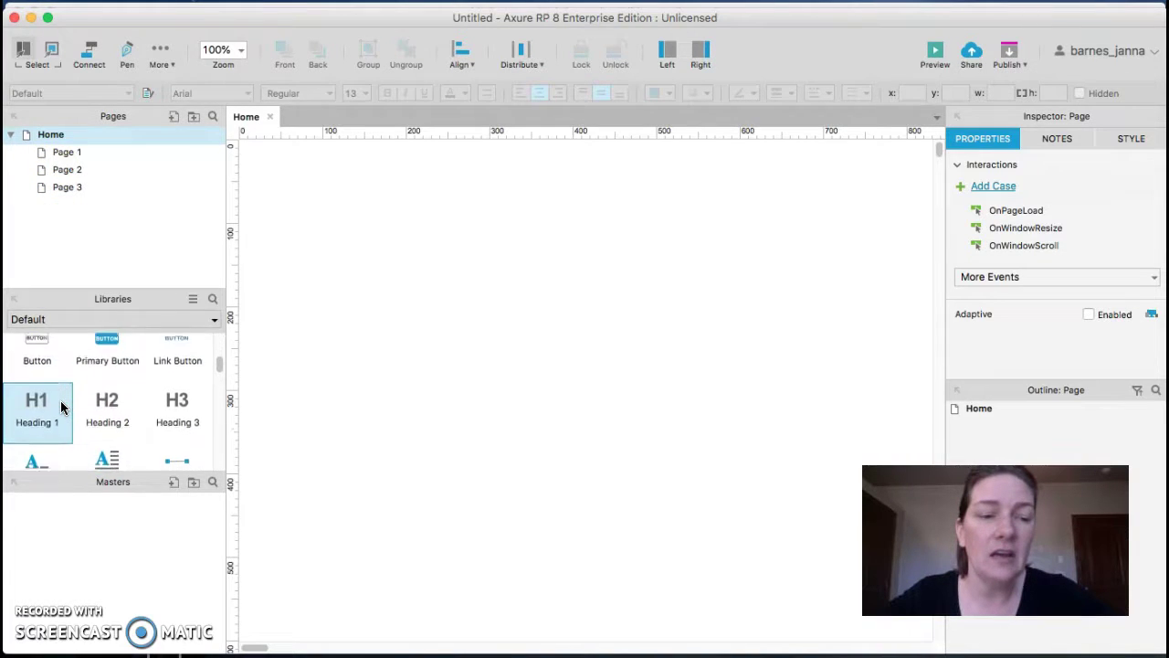
scroll(60, 407, "down", 8)
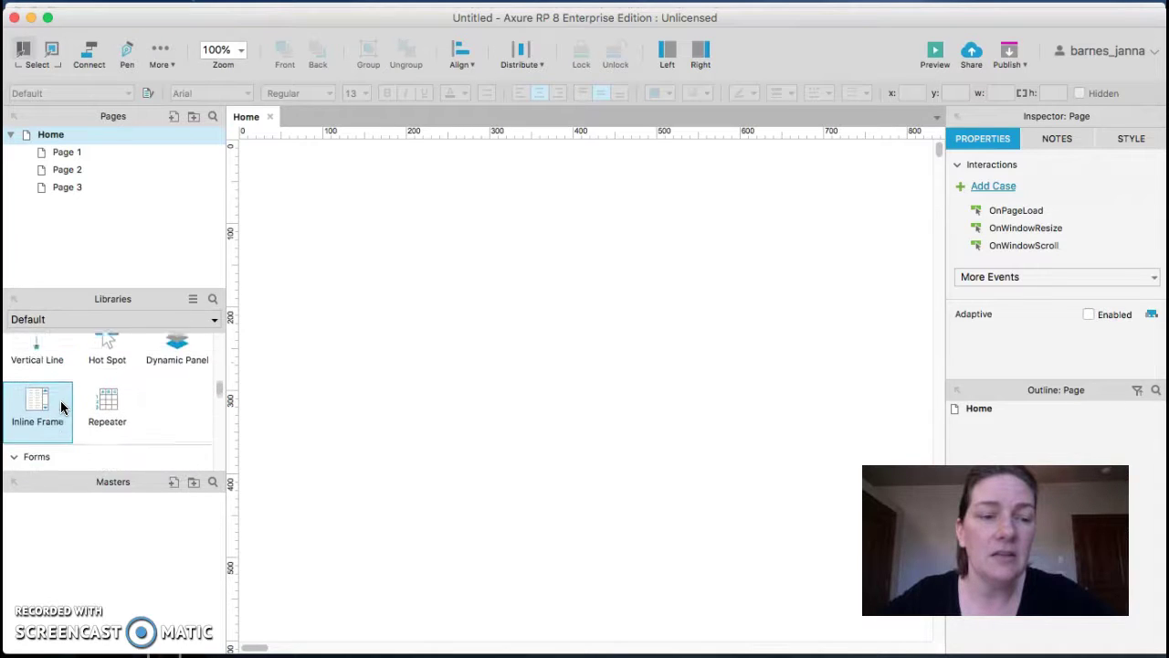
scroll(60, 400, "down", 2)
scroll(60, 400, "up", 20)
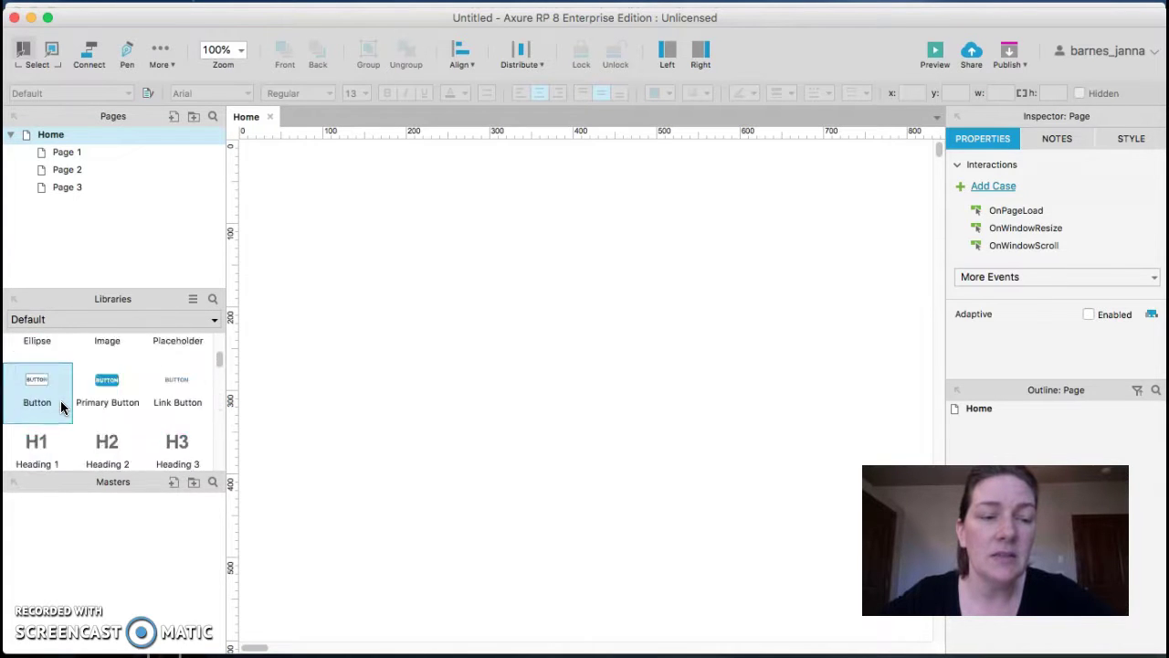
Step: Close the blank project and bring up the portfolio prototype with its About Me page
left_click(78, 135)
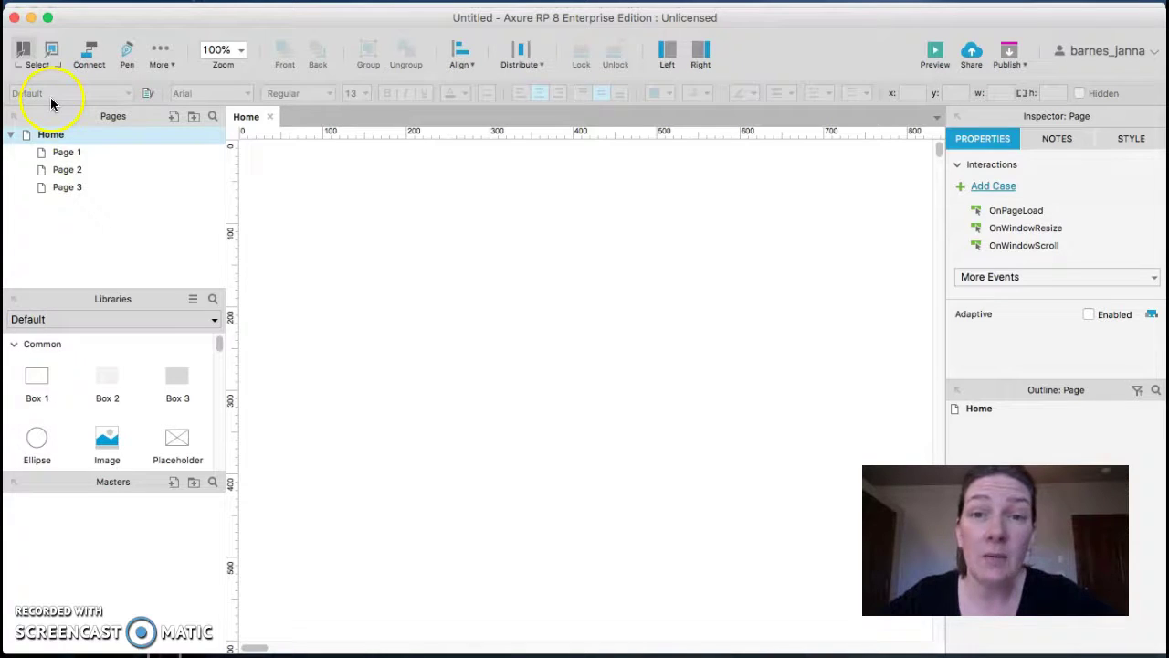
left_click(14, 19)
left_click(324, 256)
Step: Place a Link Button widget in the empty area beside the placeholder paragraph and delete it again
scroll(324, 257, "up", 3)
scroll(325, 257, "up", 1)
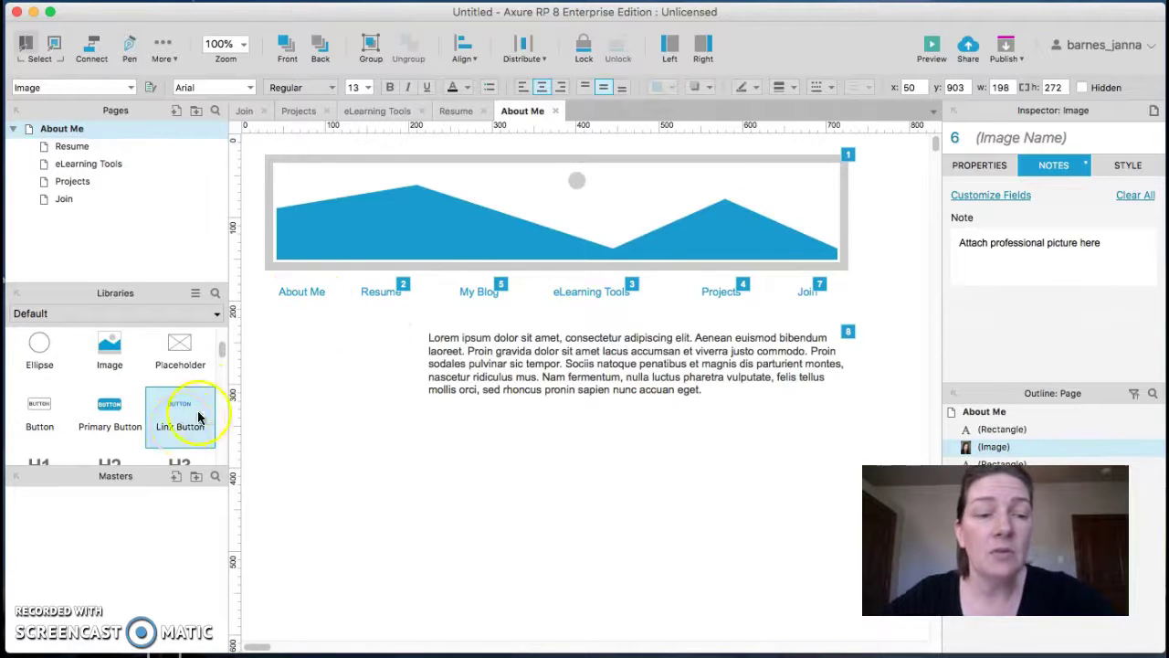
left_click_drag(178, 428, 327, 336)
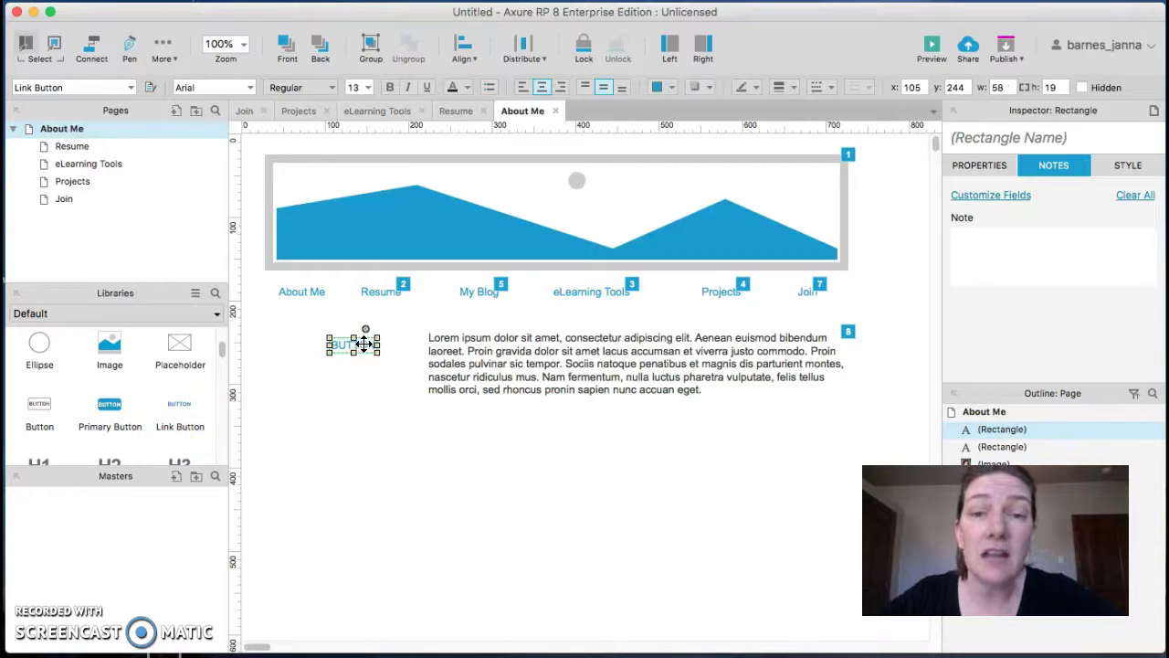
key("BackSpace")
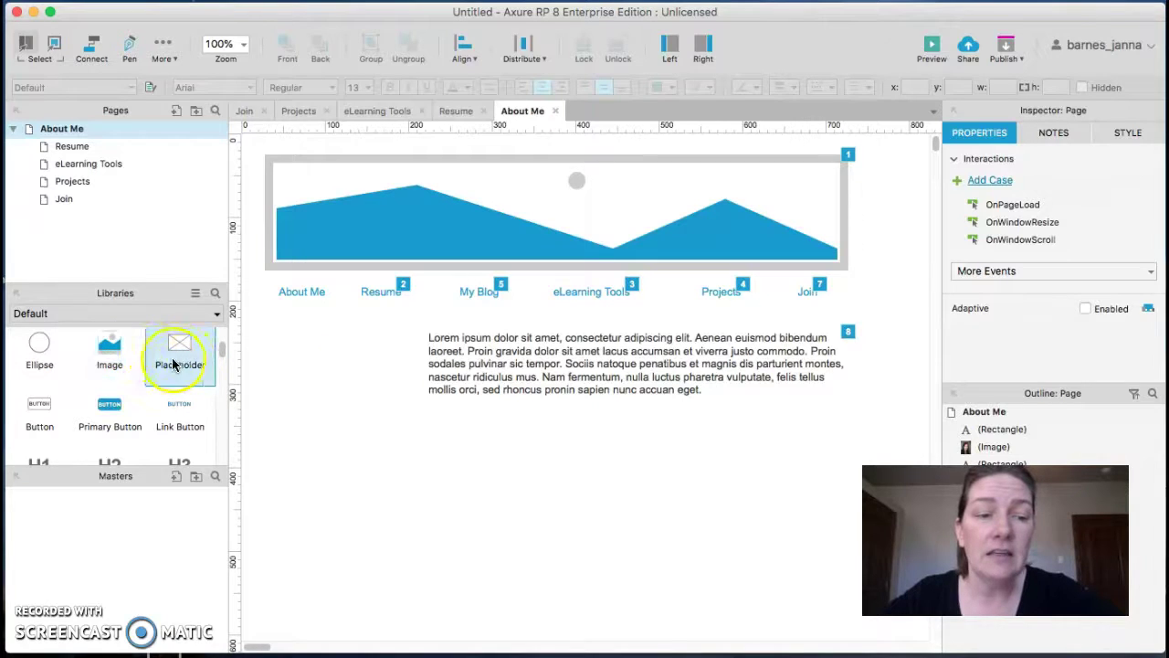
Step: Try an Image widget resized to about 133 by 186 beside the paragraph, and open its picture import
left_click_drag(104, 357, 280, 345)
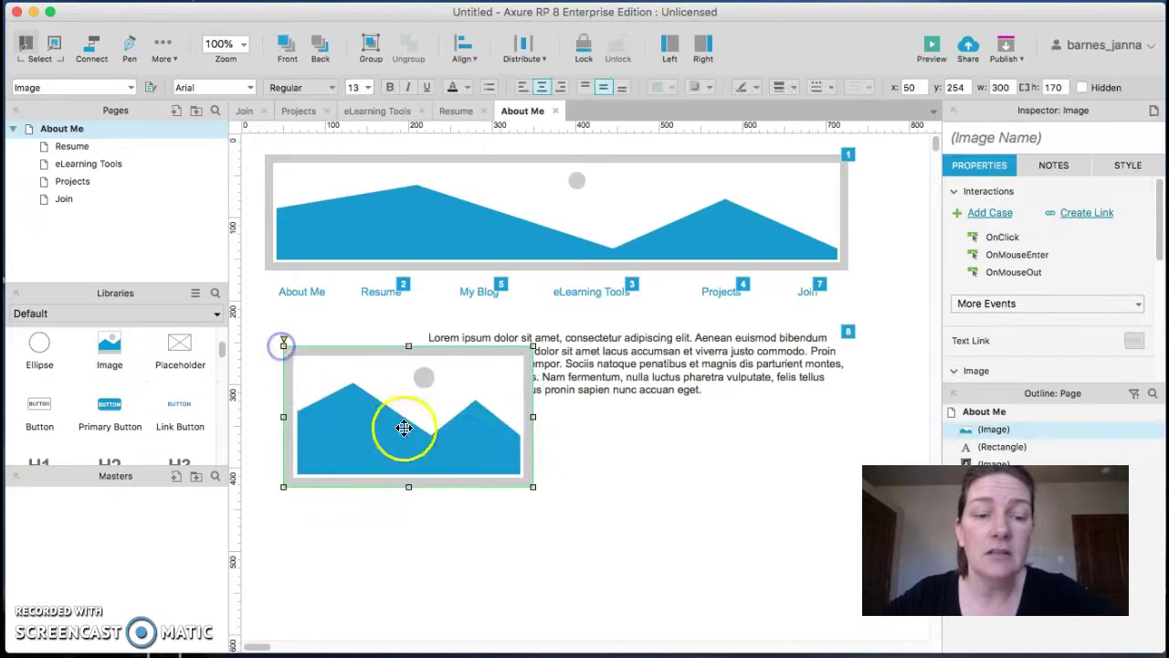
left_click(534, 493)
left_click(528, 481)
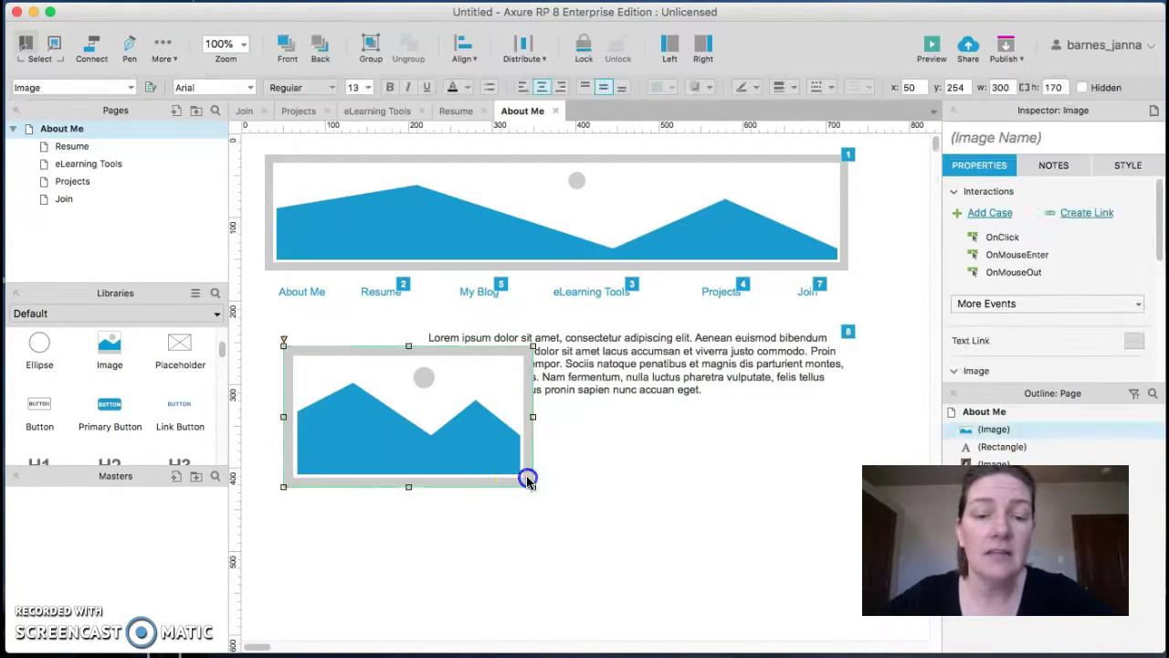
left_click_drag(528, 484, 393, 501)
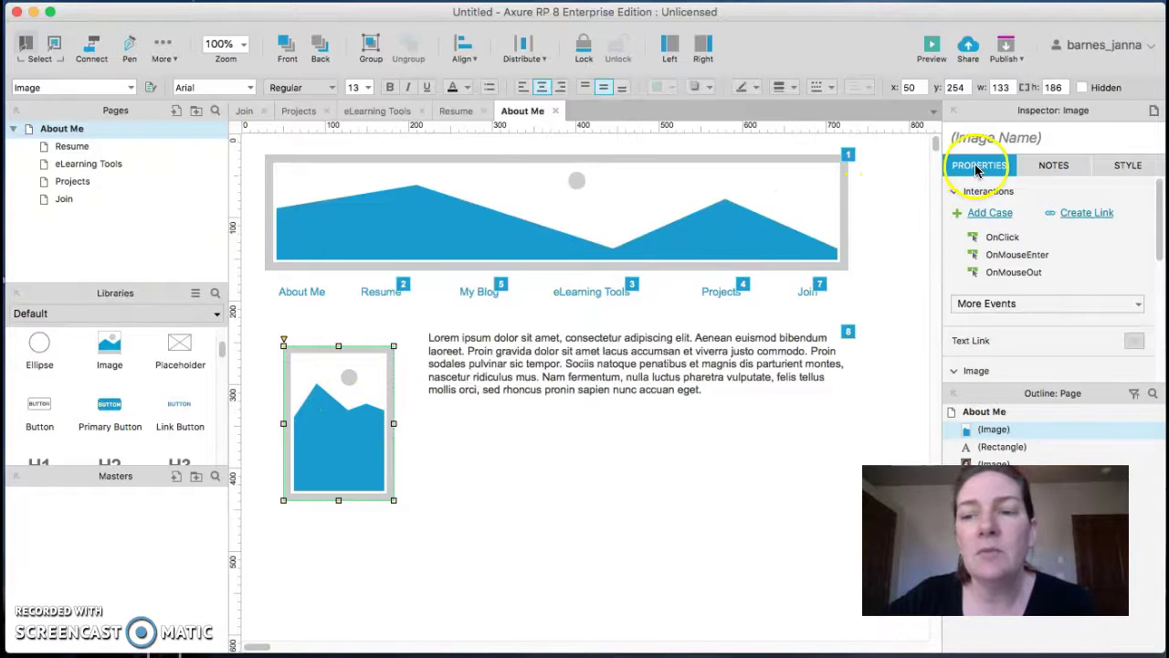
scroll(1039, 222, "down", 3)
scroll(1041, 224, "down", 4)
left_click(1015, 290)
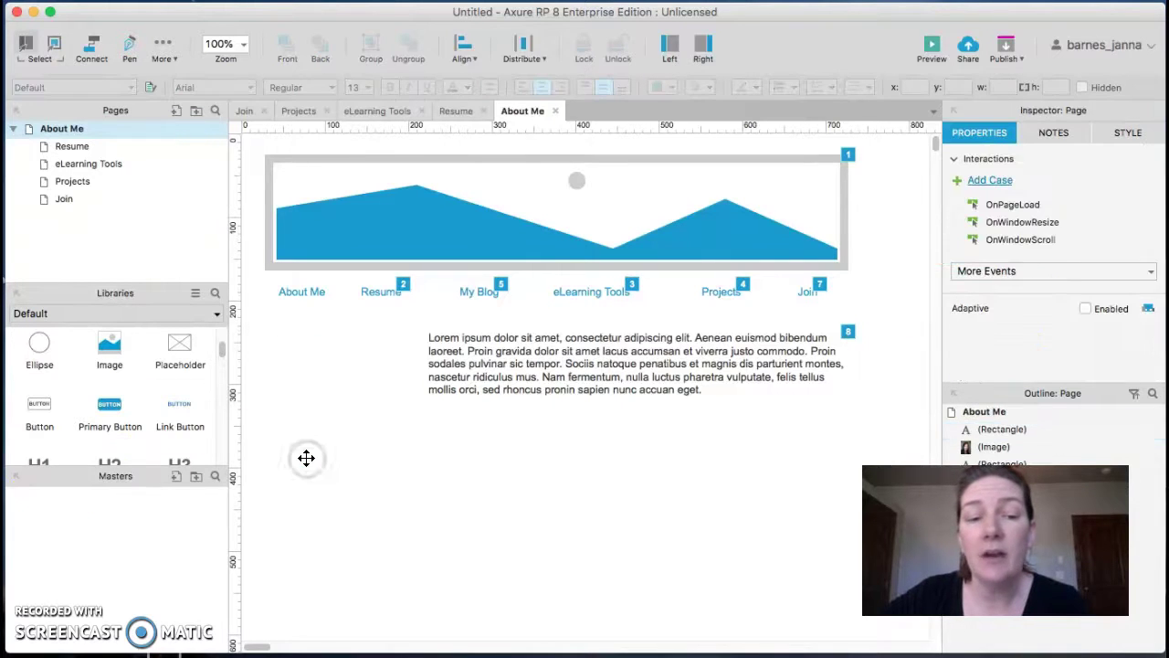
Step: Move the portrait photo from the lower part of the page up beside the paragraph, to about x 26, y 223
scroll(318, 491, "down", 10)
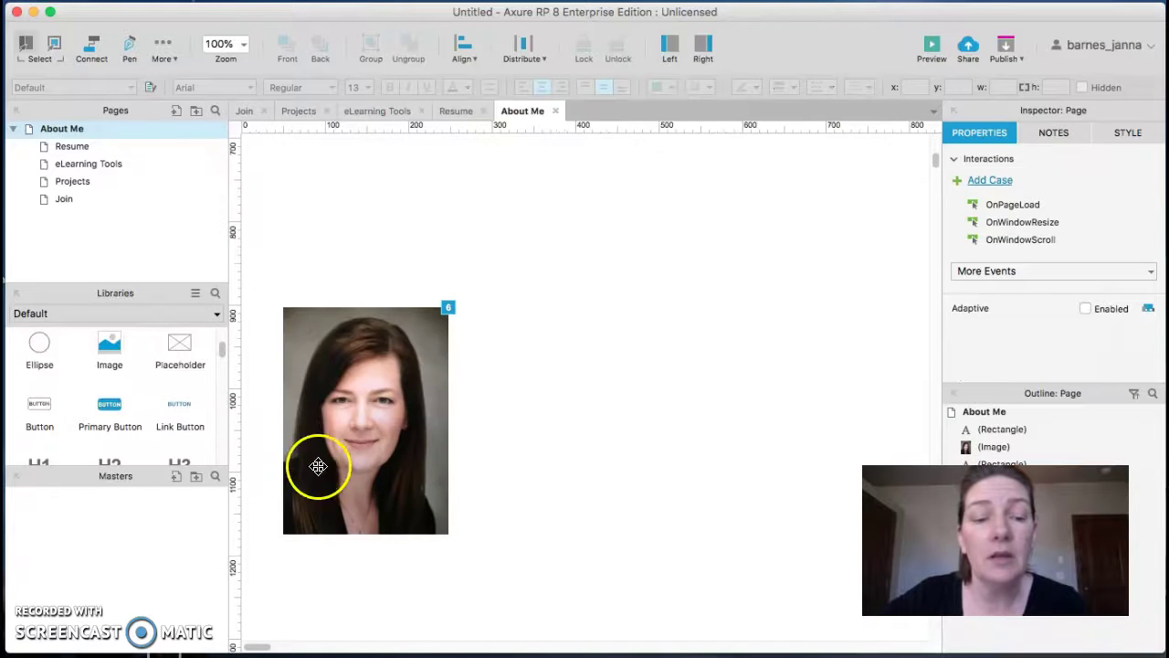
left_click(336, 373)
left_click_drag(335, 373, 336, 219)
scroll(482, 326, "up", 6)
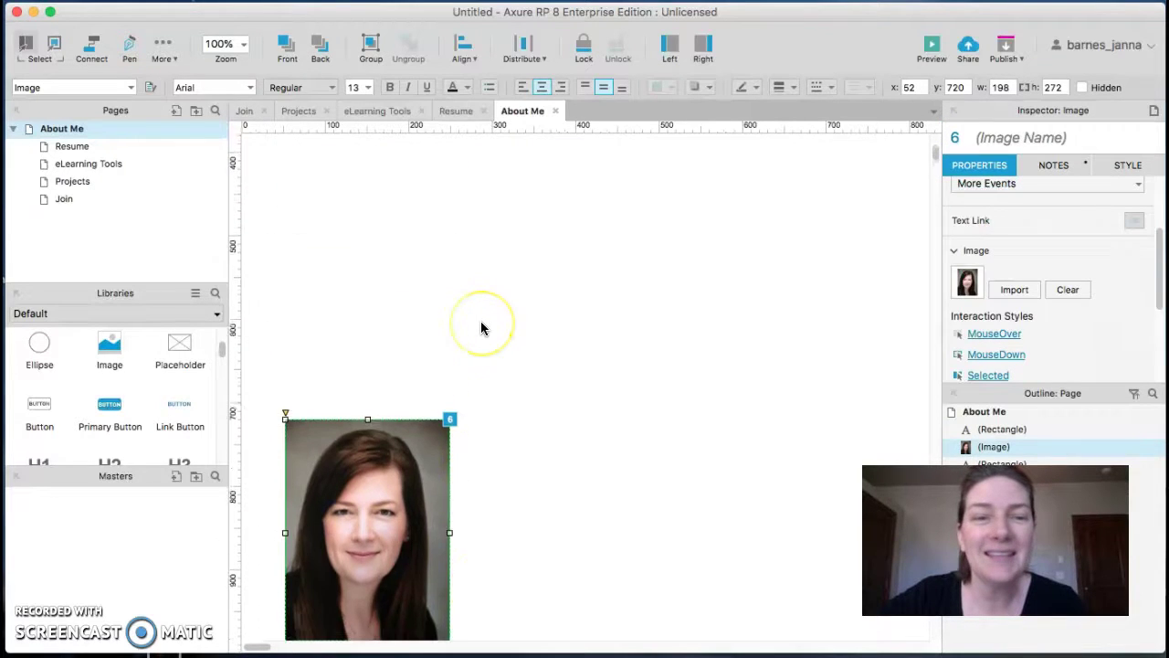
left_click_drag(375, 606, 354, 201)
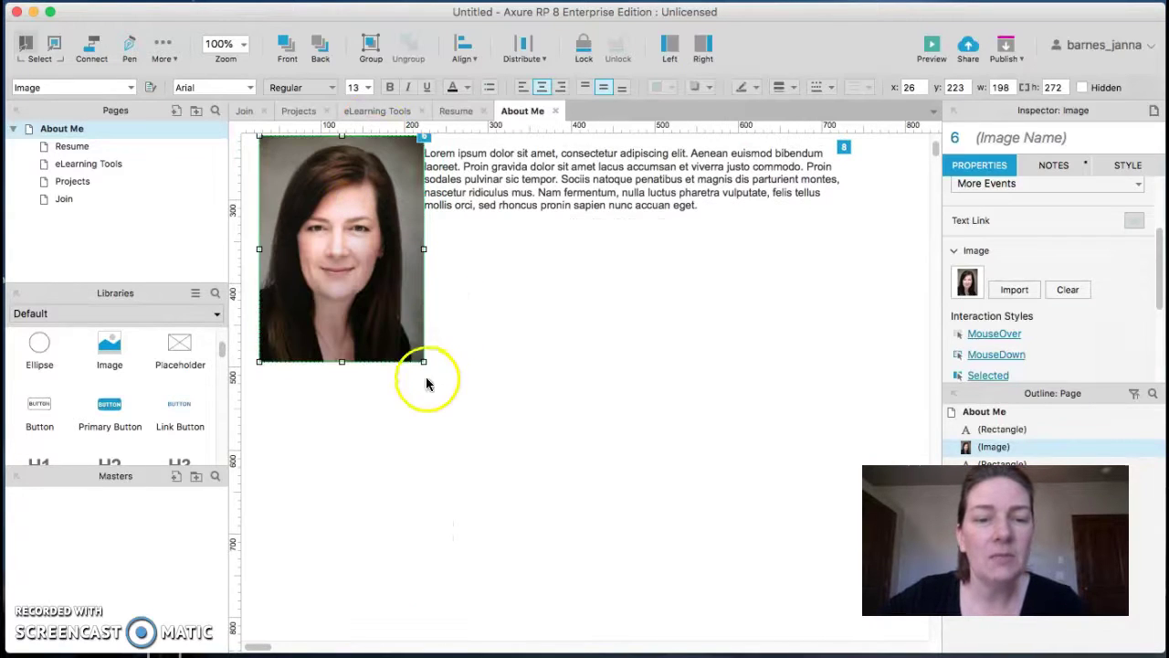
Step: Shrink the portrait photo to about 150 by 204 so it fits beside the paragraph
left_click_drag(422, 360, 402, 304)
scroll(461, 274, "up", 5)
left_click_drag(402, 405, 388, 405)
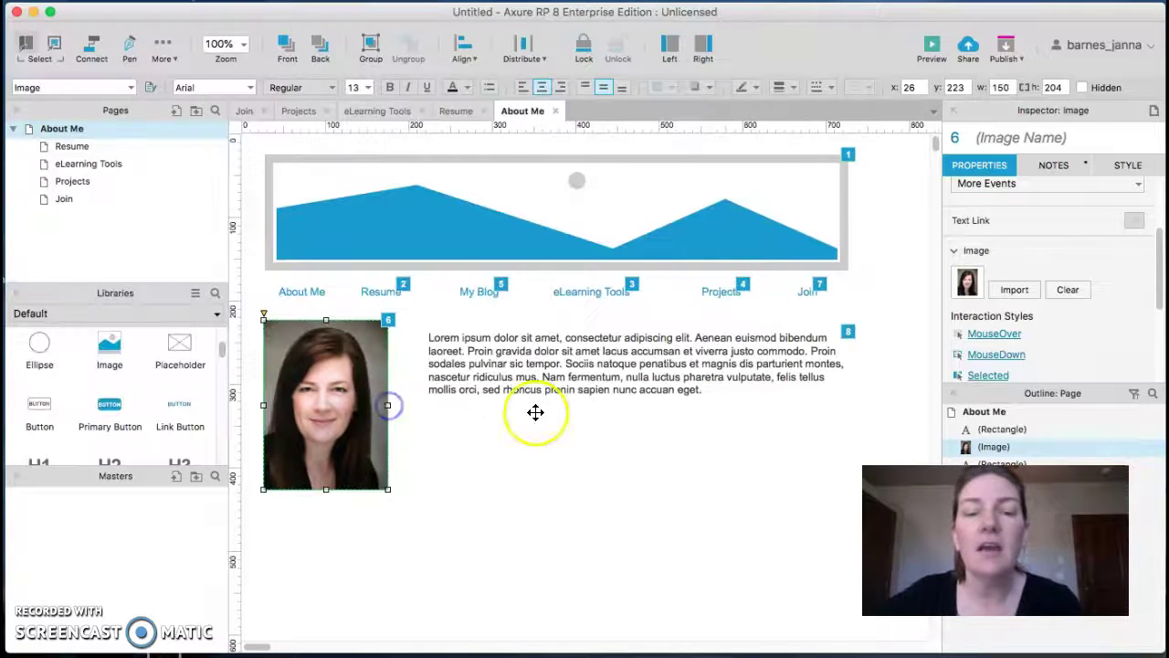
Step: Examine the Paragraph widget in the library and the note attached to the page's placeholder paragraph
left_click(537, 413)
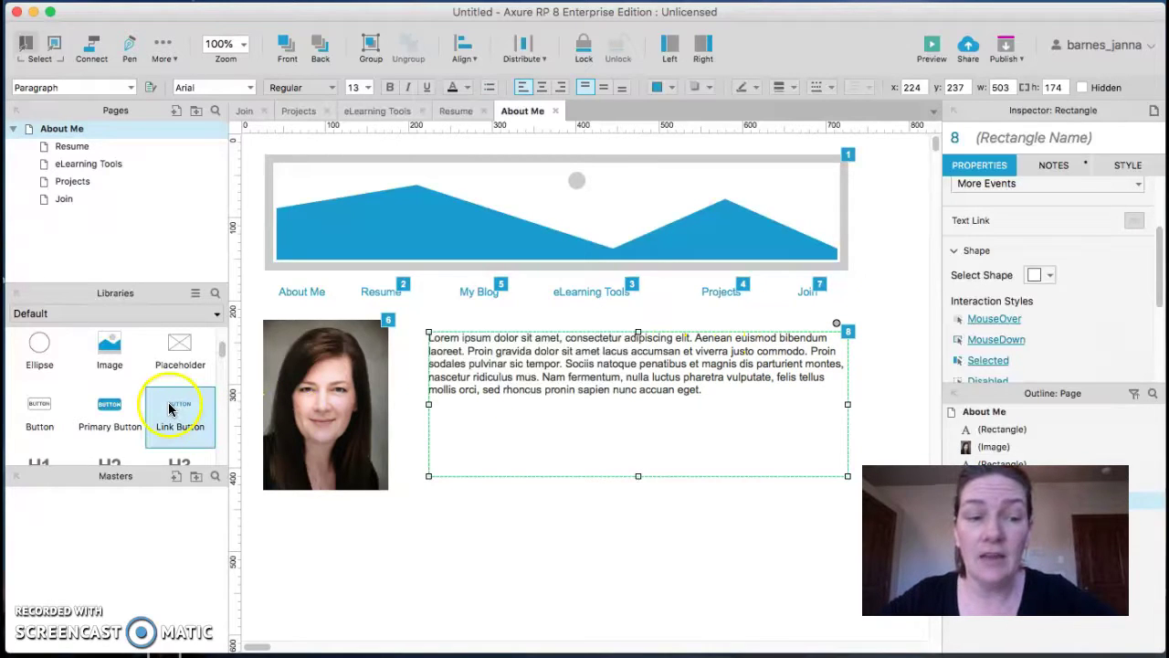
scroll(124, 416, "up", 3)
scroll(125, 416, "down", 6)
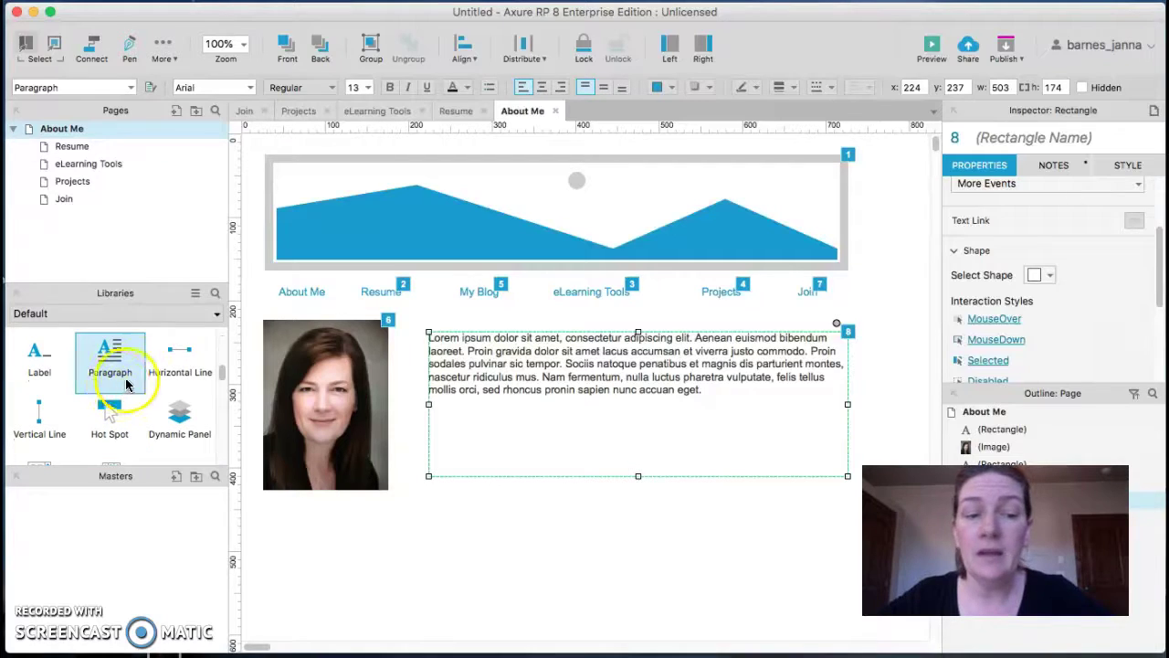
left_click(1055, 166)
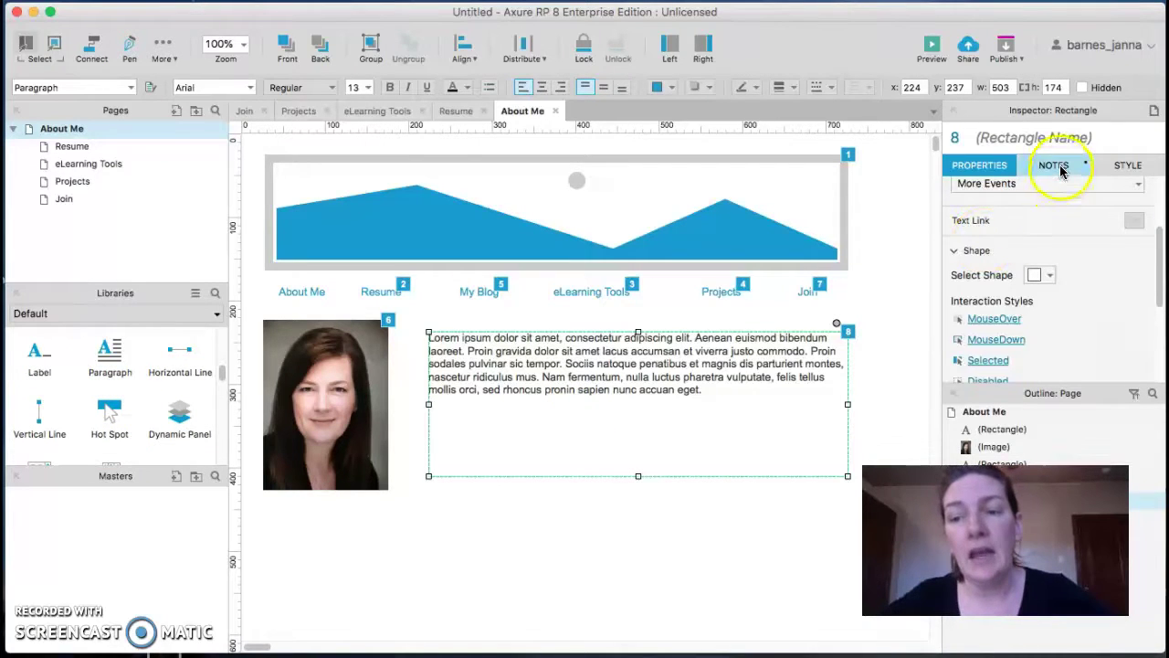
left_click(1011, 240)
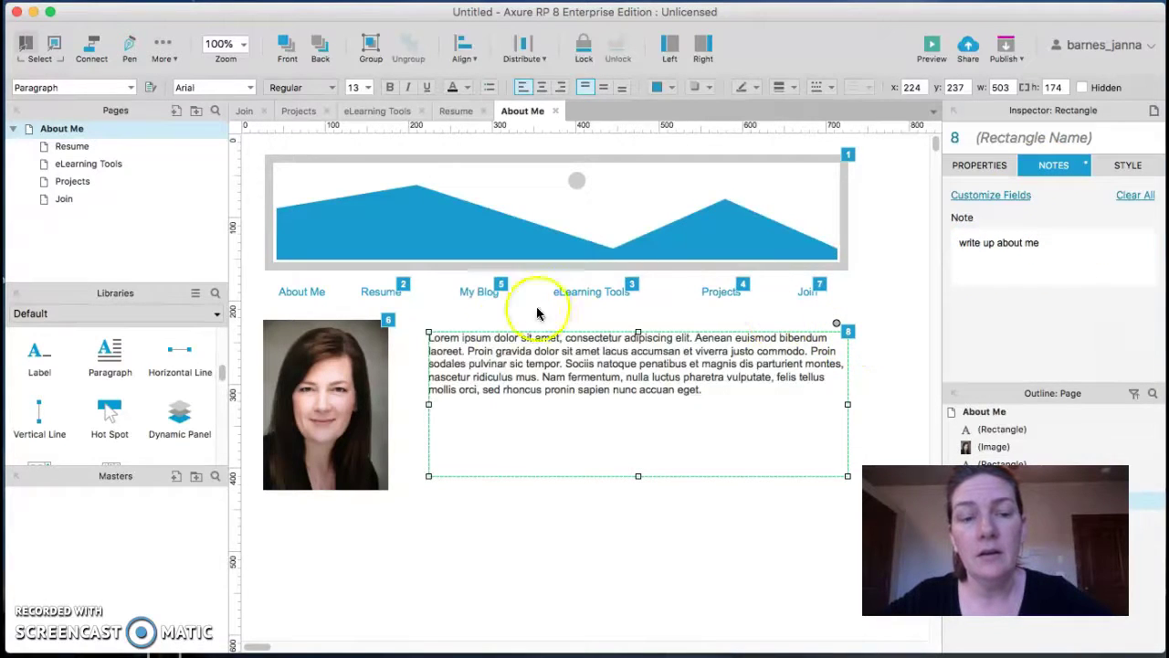
left_click(466, 321)
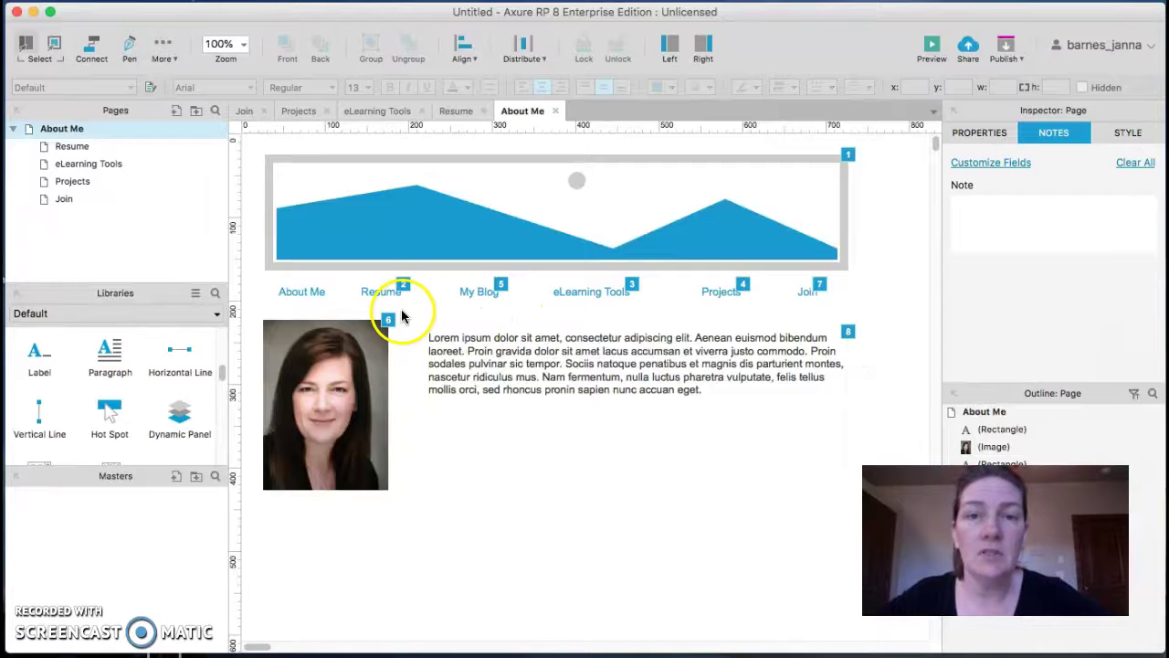
Step: Inspect the Resume and About Me navigation links and view the pages offered as link targets for About Me
left_click(384, 293)
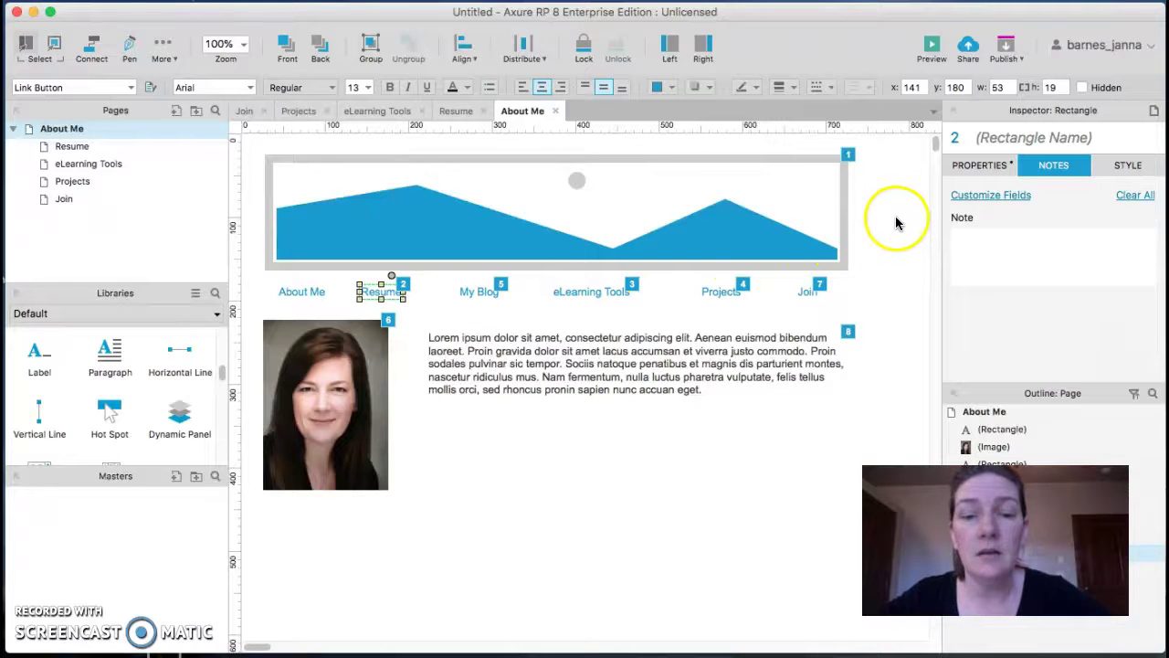
left_click(296, 293)
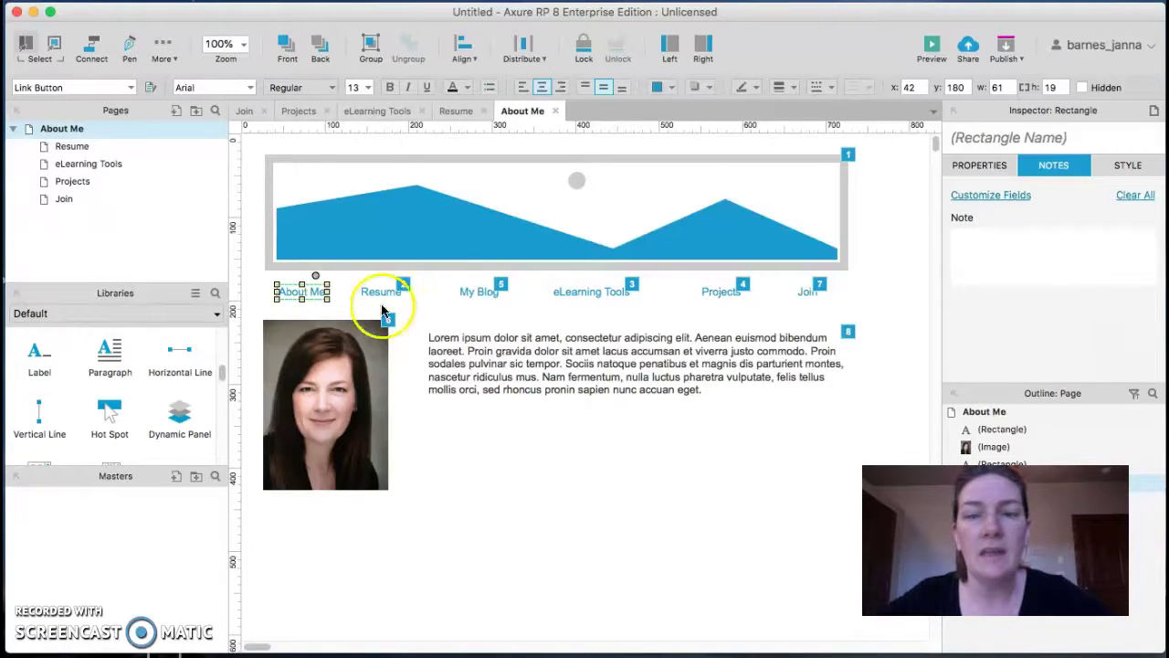
left_click(976, 165)
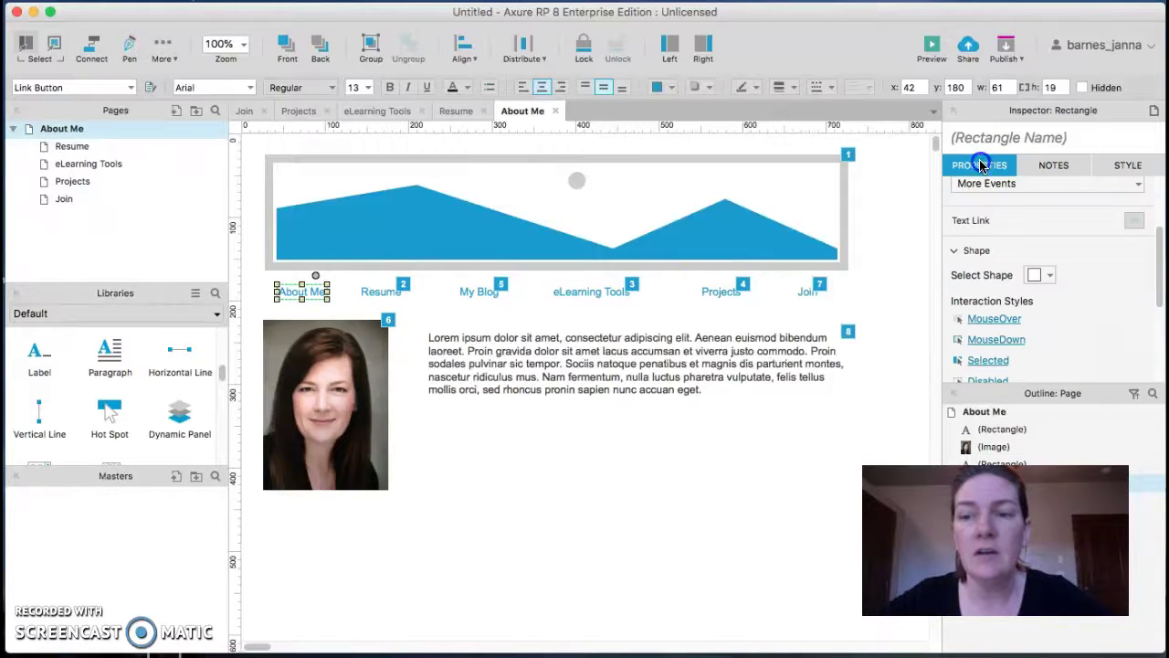
scroll(1032, 267, "up", 4)
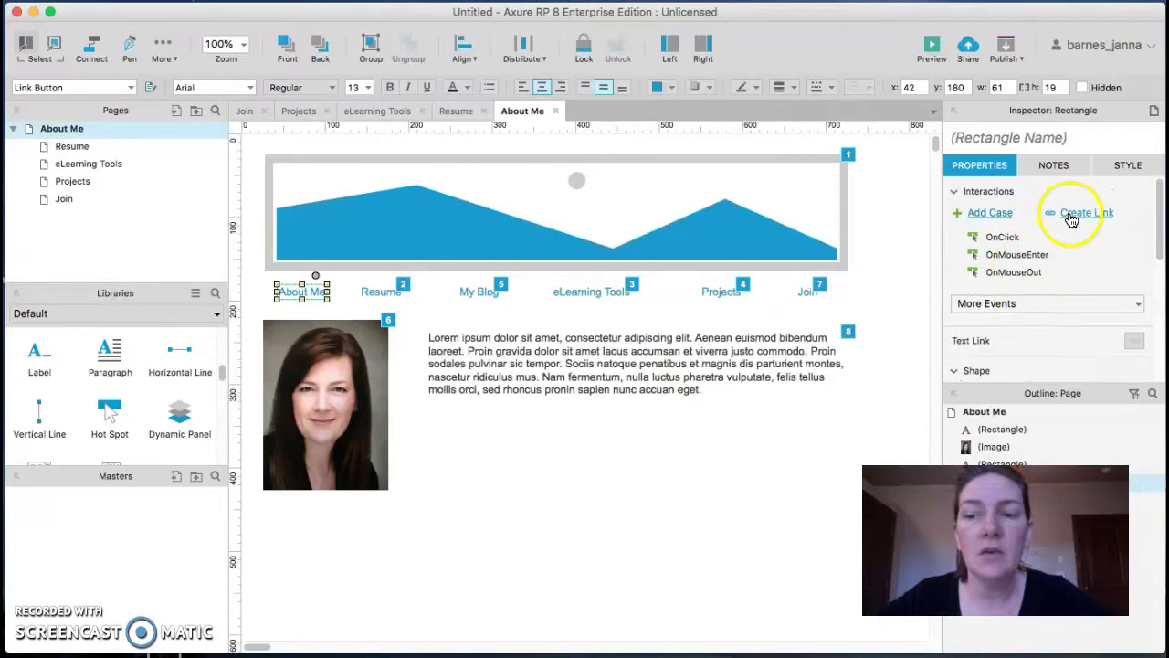
left_click(1072, 216)
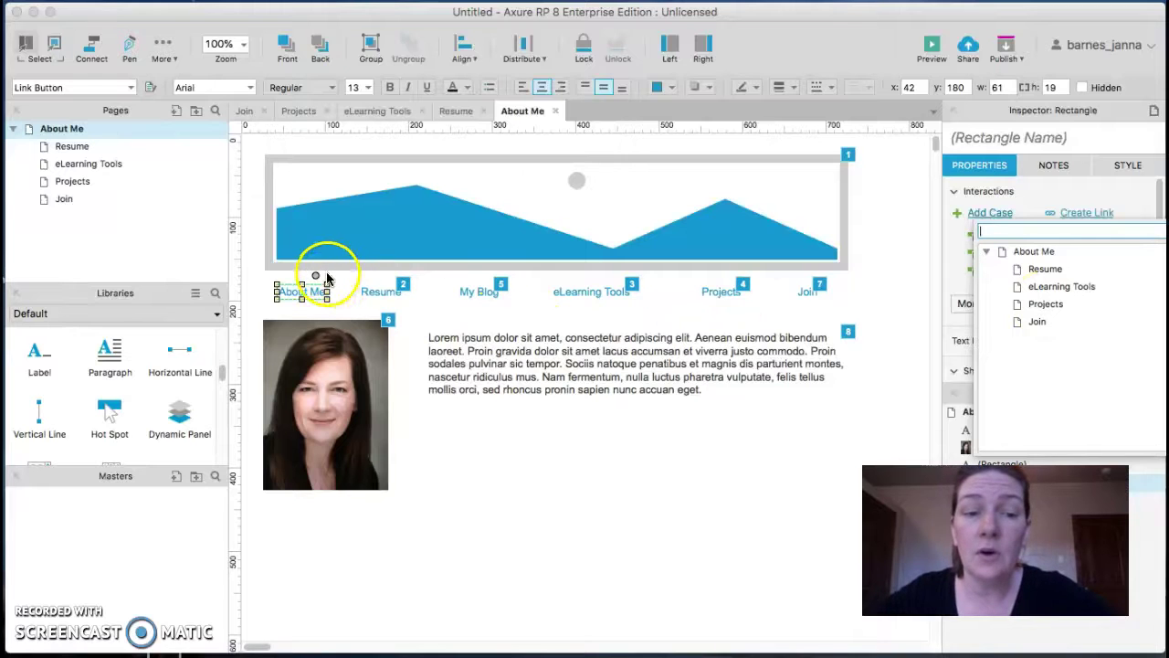
left_click(495, 425)
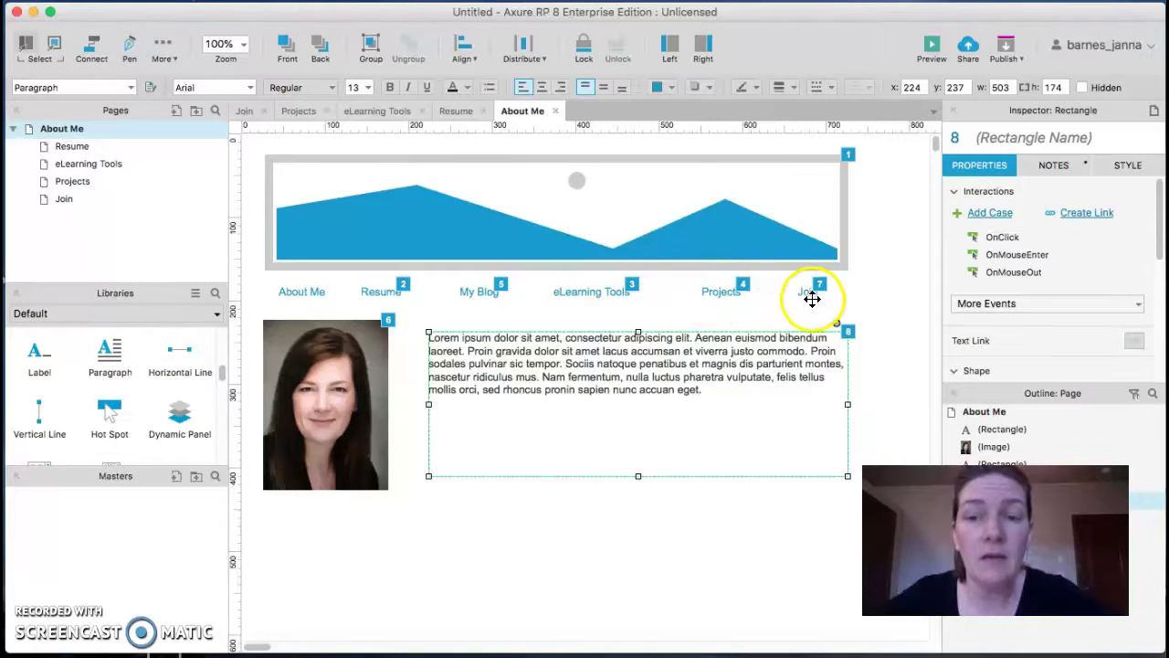
left_click(808, 208)
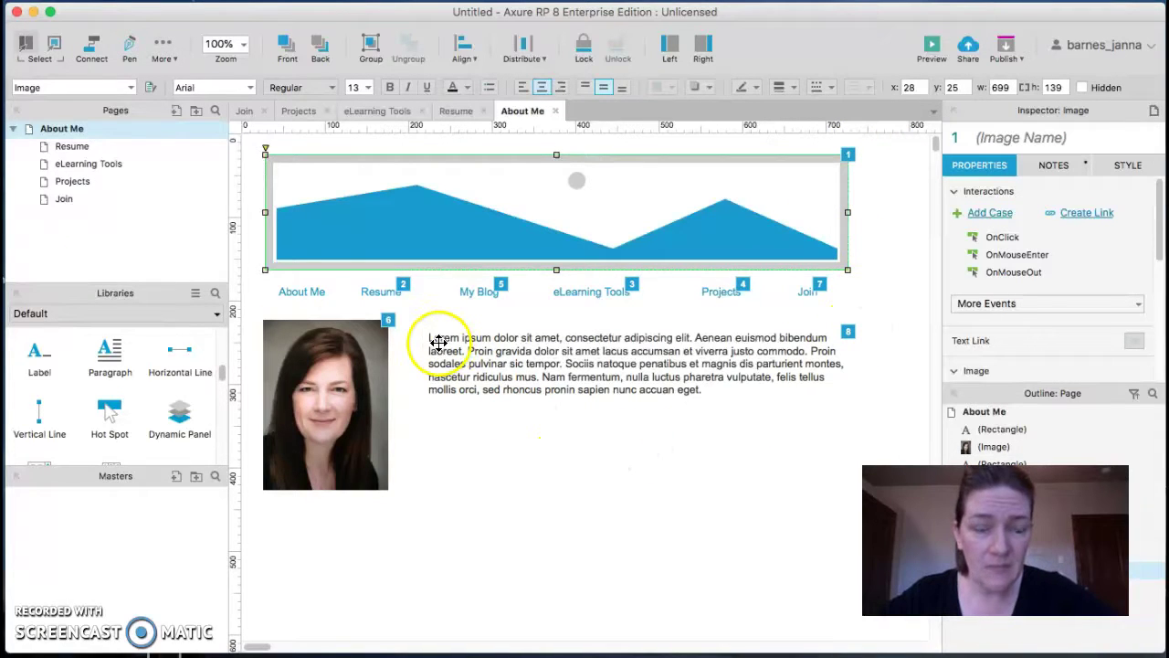
Step: Add a new page below Join in the page list and delete it again
mouse_move(69, 151)
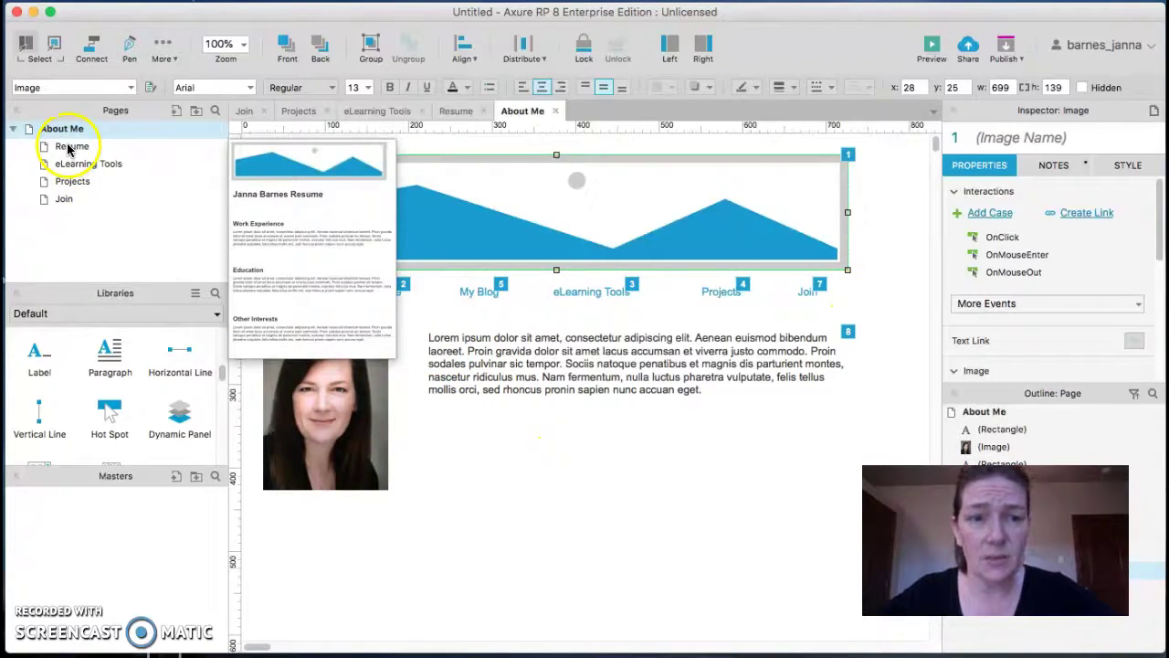
mouse_move(69, 202)
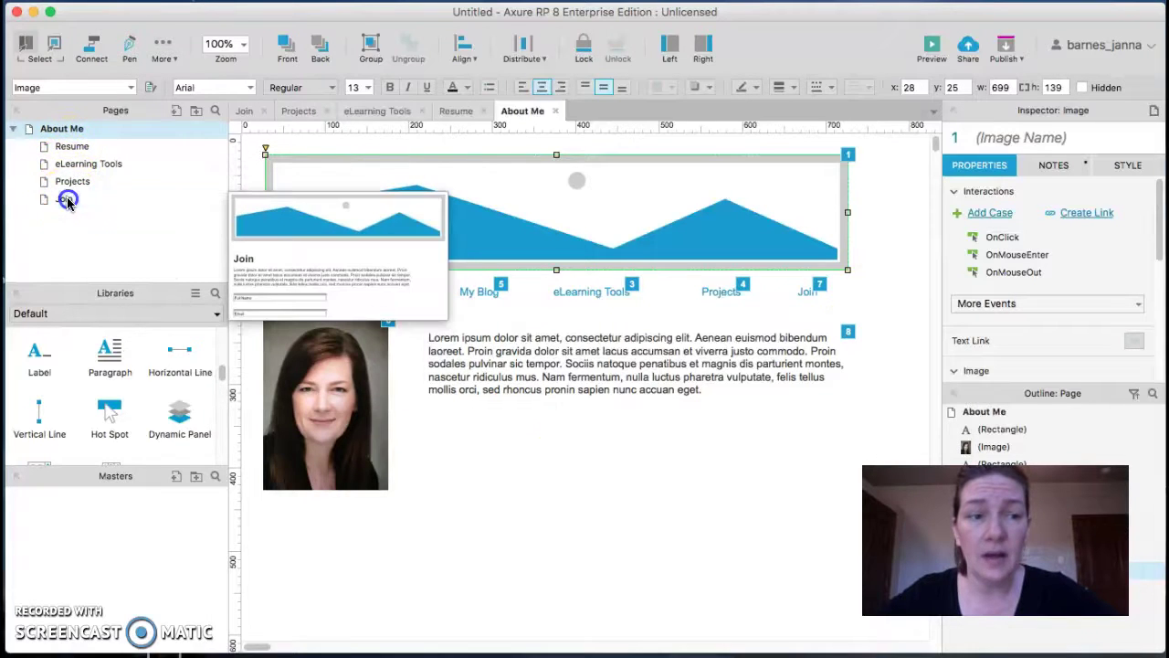
left_click(175, 111)
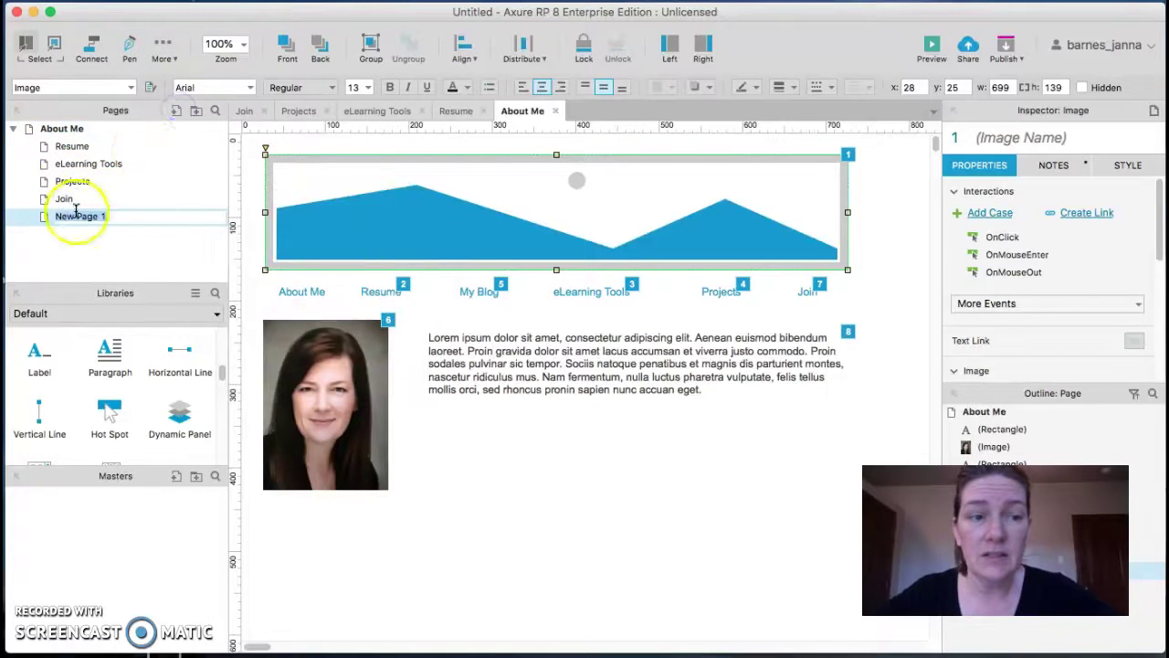
left_click(44, 222)
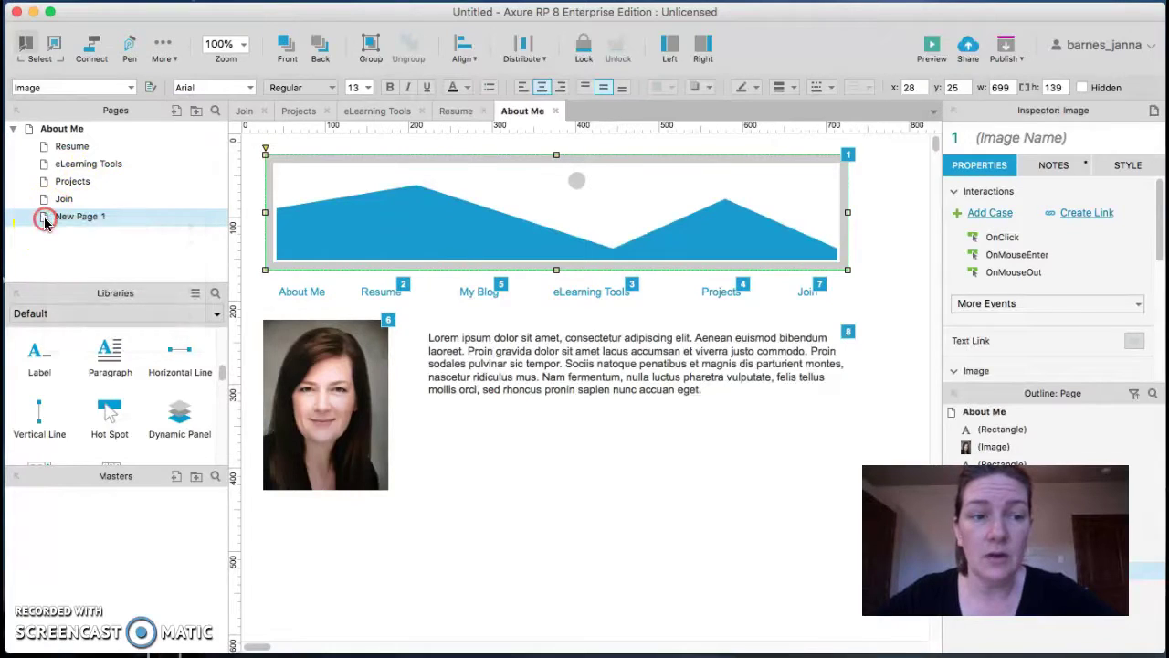
left_click(55, 202)
right_click(37, 222)
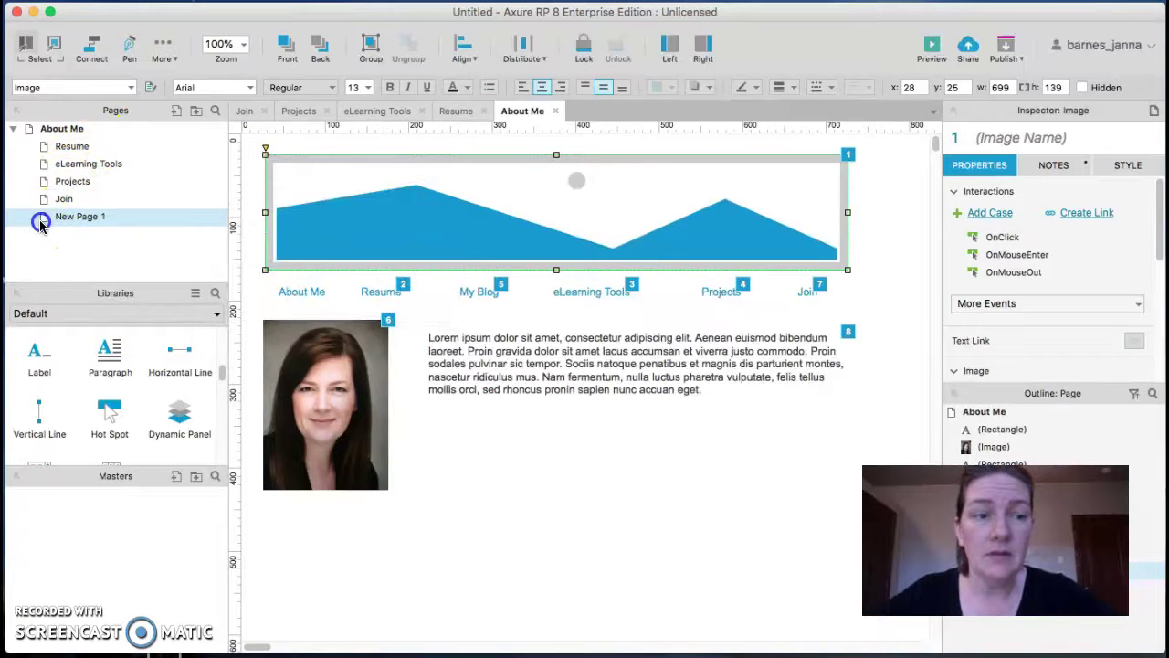
left_click(57, 261)
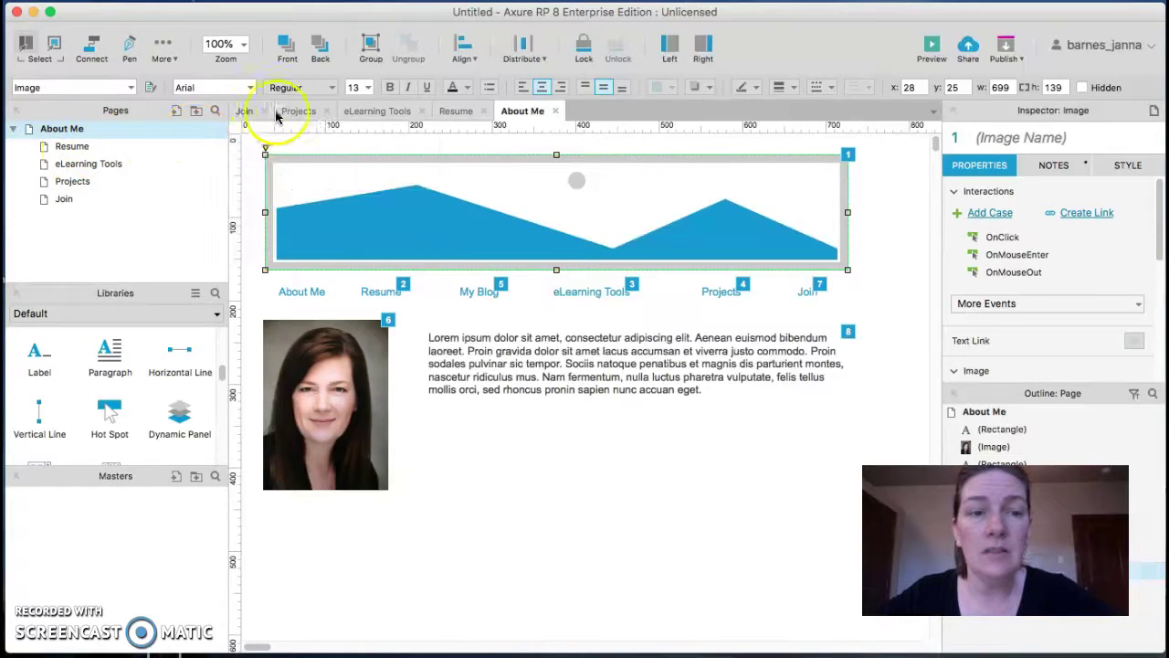
Step: Review the heading and paragraph layout of the Resume page and browse the widget library for the heading widgets
left_click(459, 111)
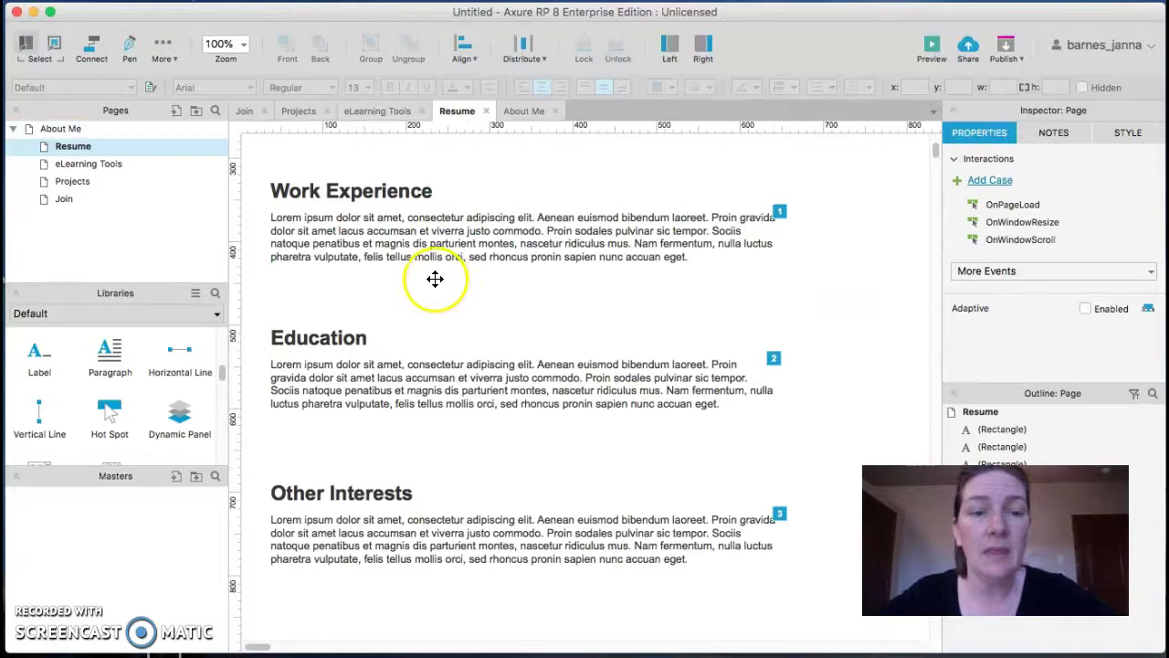
scroll(433, 271, "up", 5)
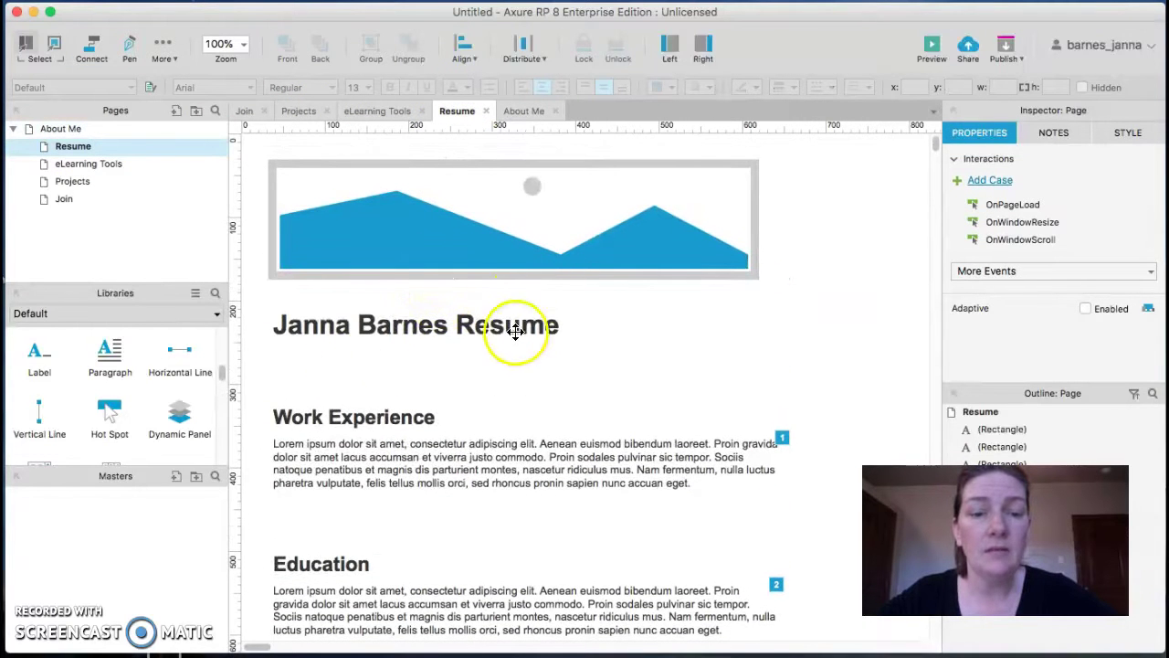
scroll(105, 413, "down", 5)
scroll(105, 409, "down", 10)
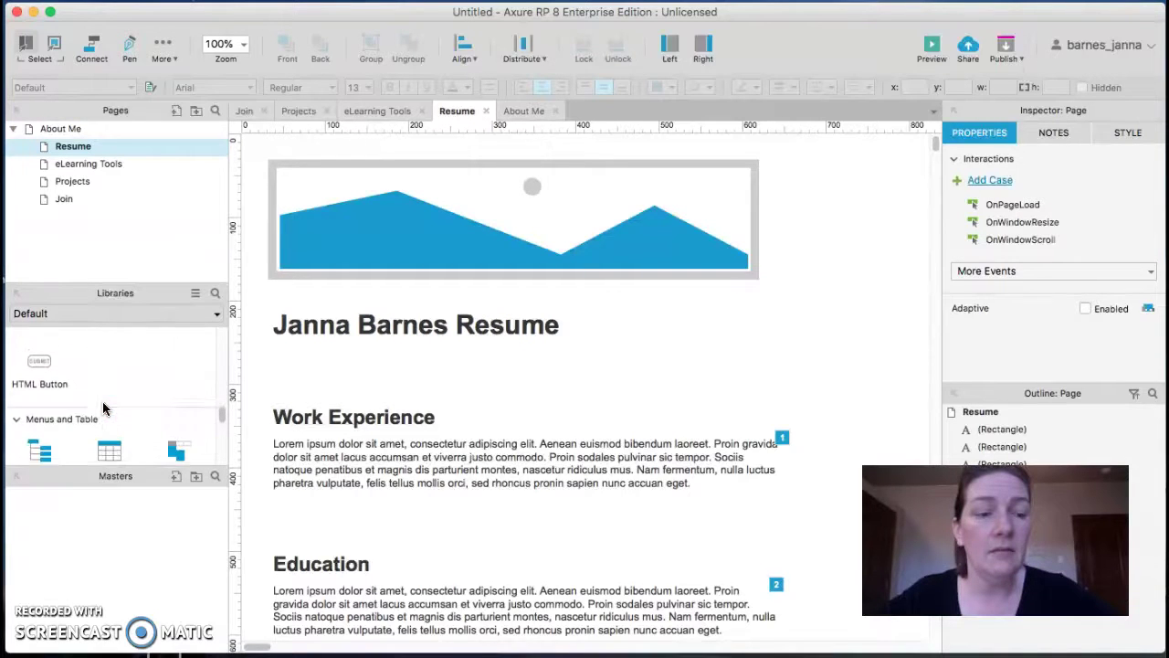
scroll(103, 408, "up", 10)
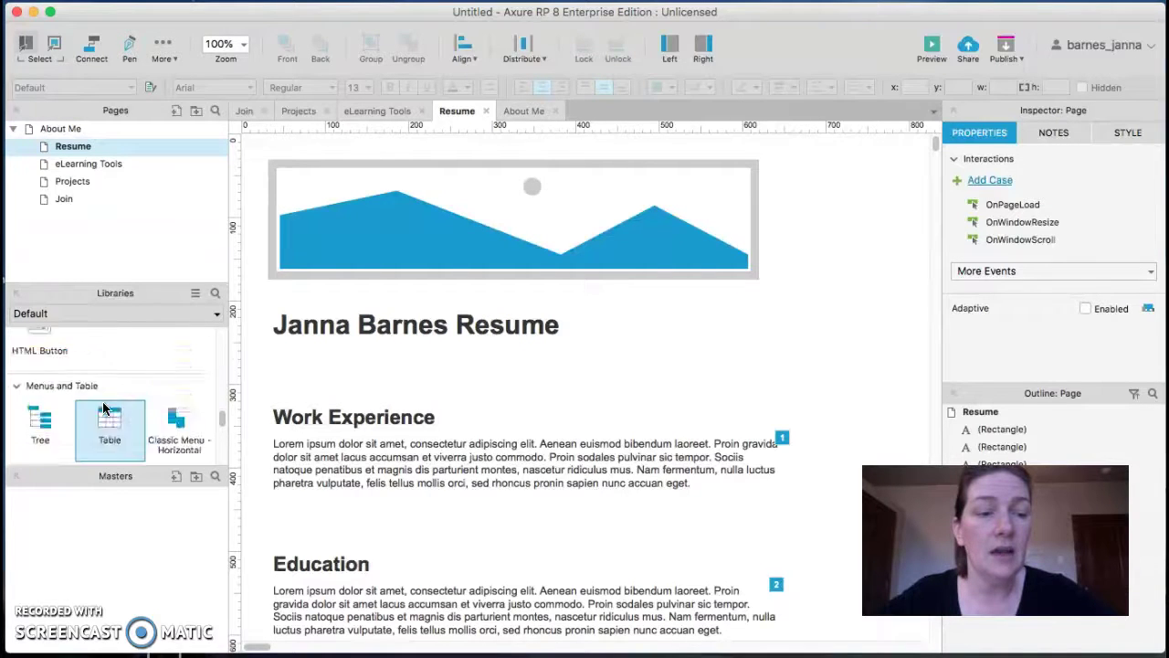
scroll(103, 408, "down", 1)
left_click(72, 411)
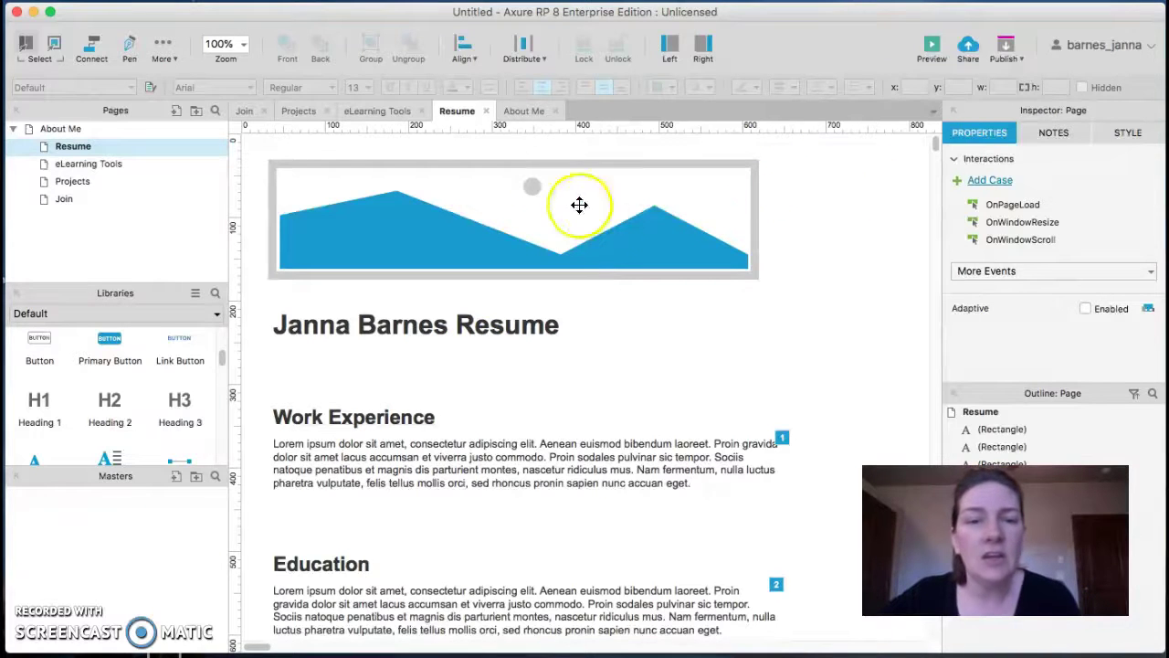
Step: Review the image and video link layout of the eLearning Tools page and the Google Doc links on the Projects page
left_click(375, 111)
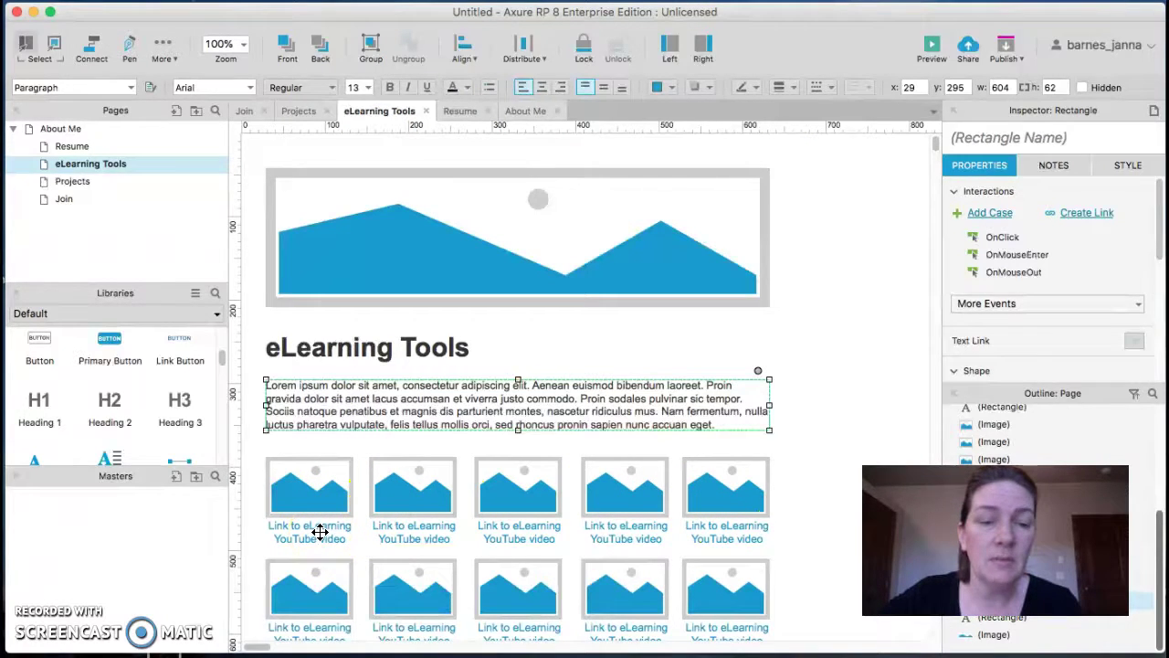
left_click(295, 113)
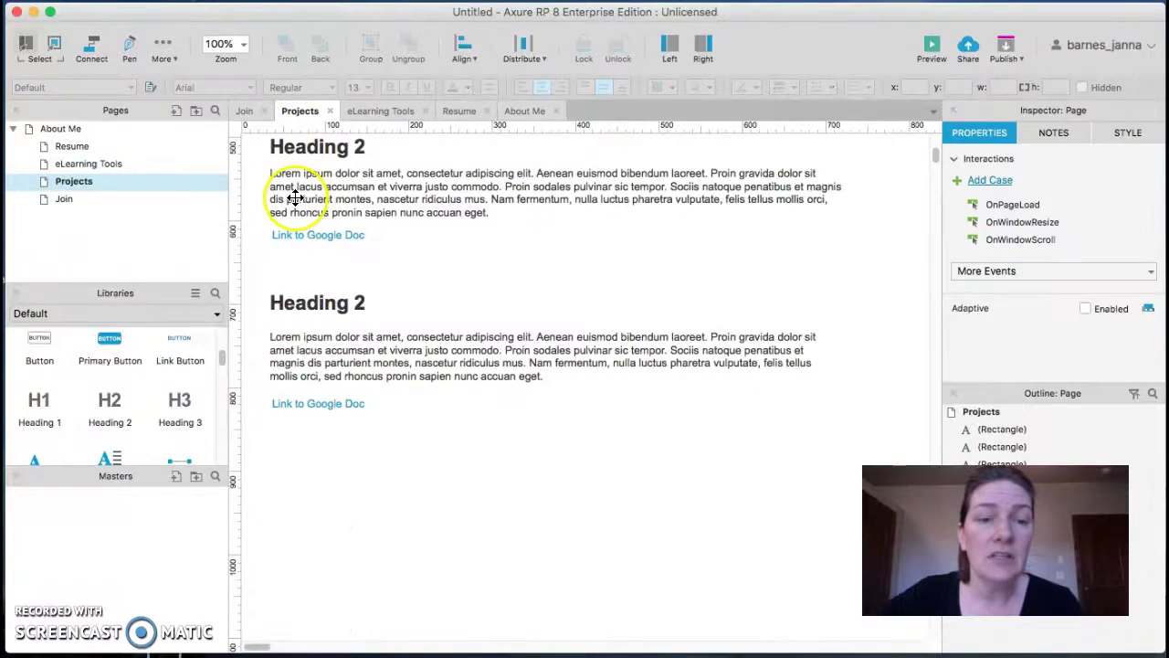
scroll(295, 196, "up", 5)
scroll(295, 197, "up", 3)
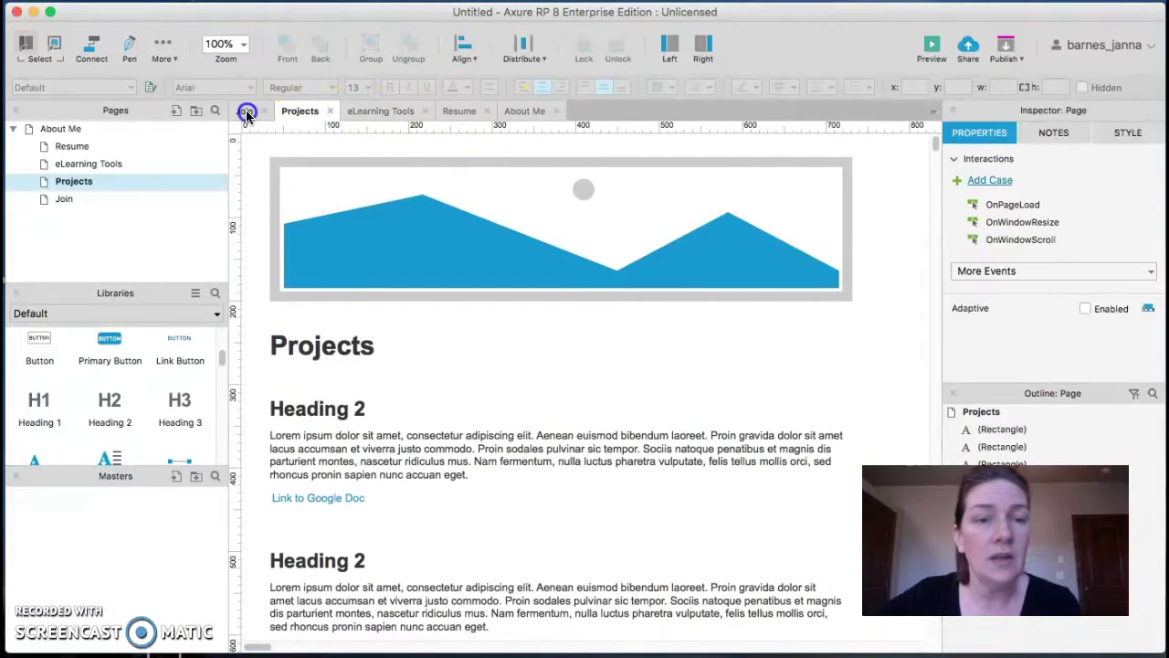
Step: Review the Full Name and Email fields on the Join page and the form widgets available in the library
left_click(244, 111)
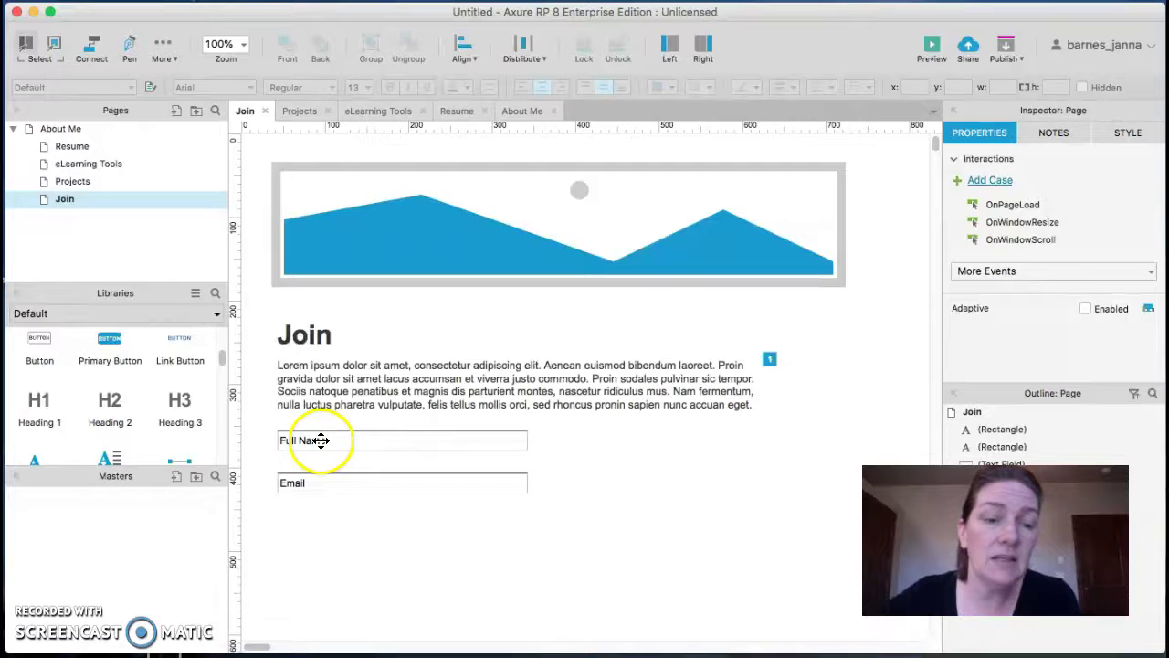
scroll(170, 417, "down", 5)
scroll(176, 431, "down", 4)
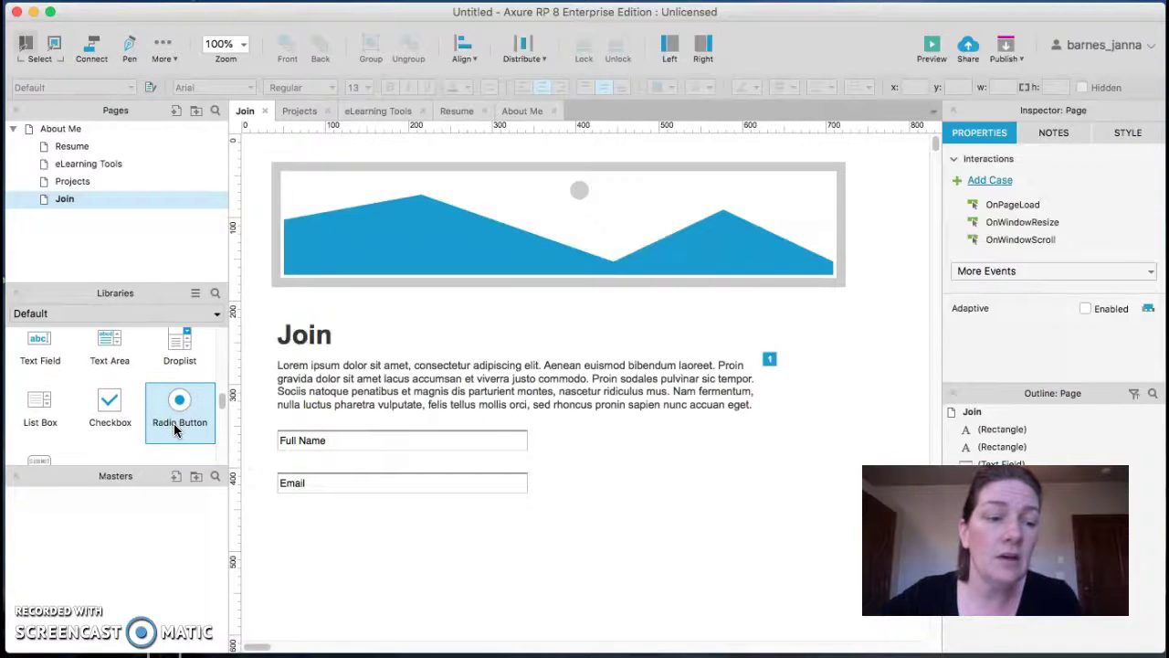
left_click(38, 362)
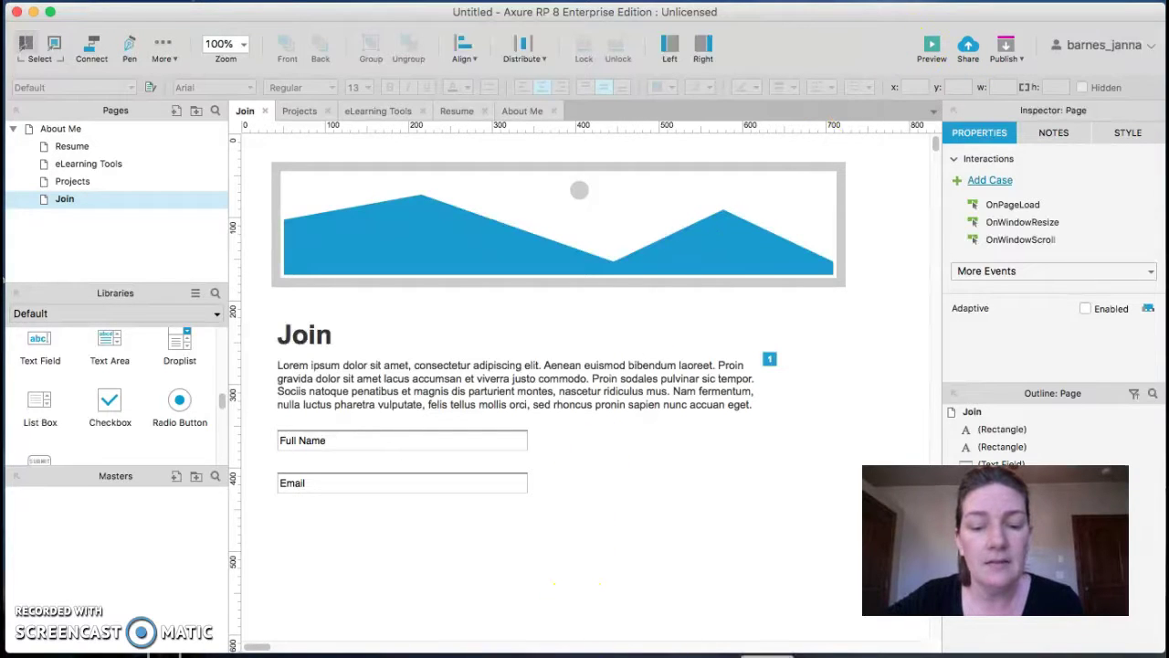
Step: Preview the prototype full screen in the browser, testing the Resume link and the About Me page, and close the preview
key("super+shift+p")
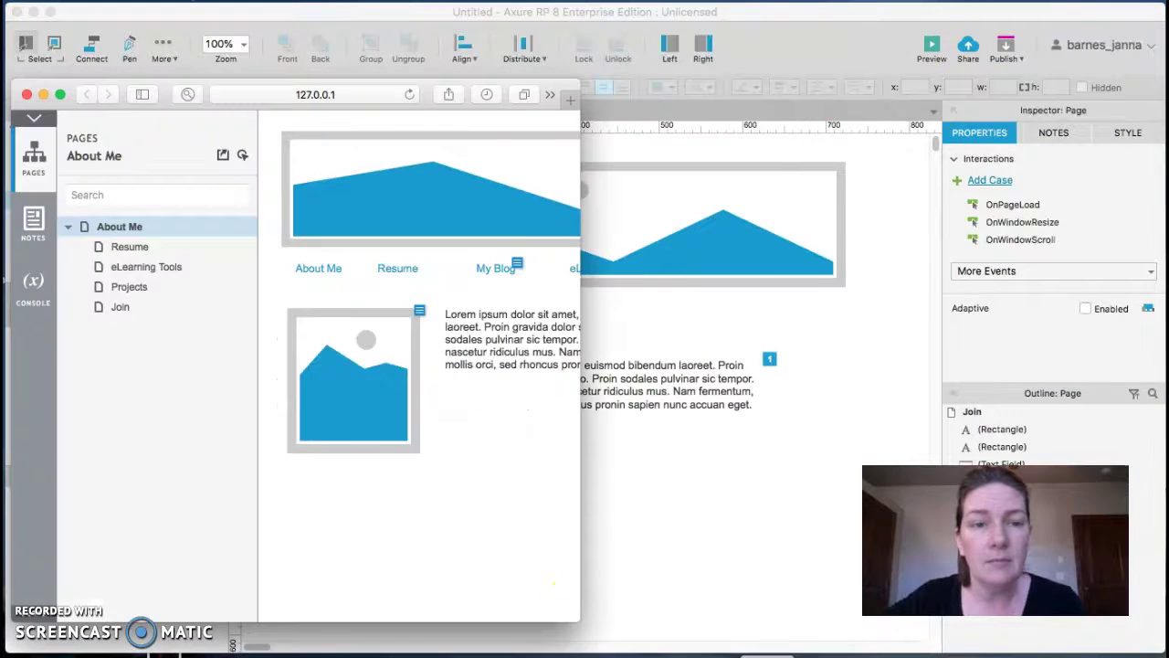
left_click(59, 95)
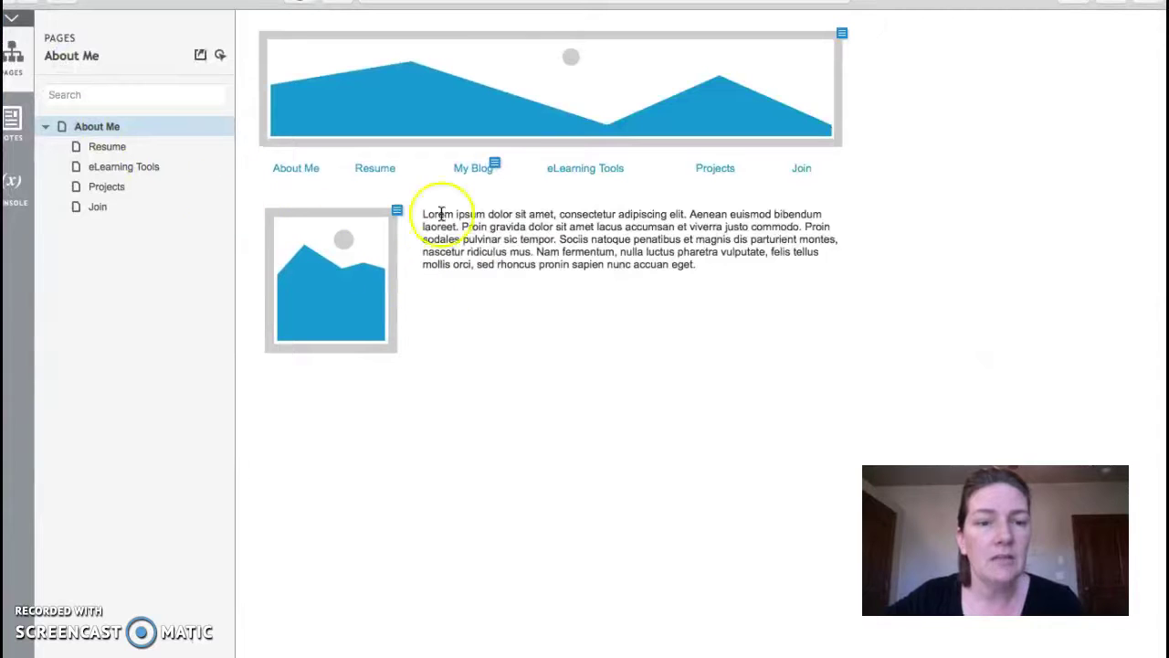
left_click(387, 174)
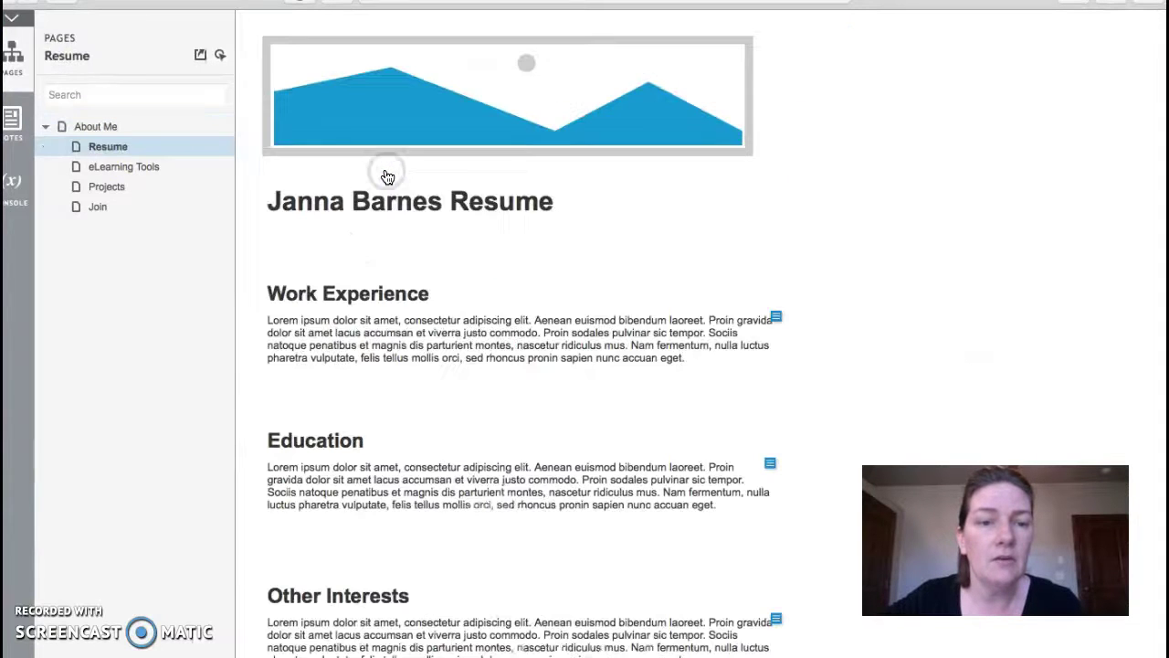
left_click(96, 126)
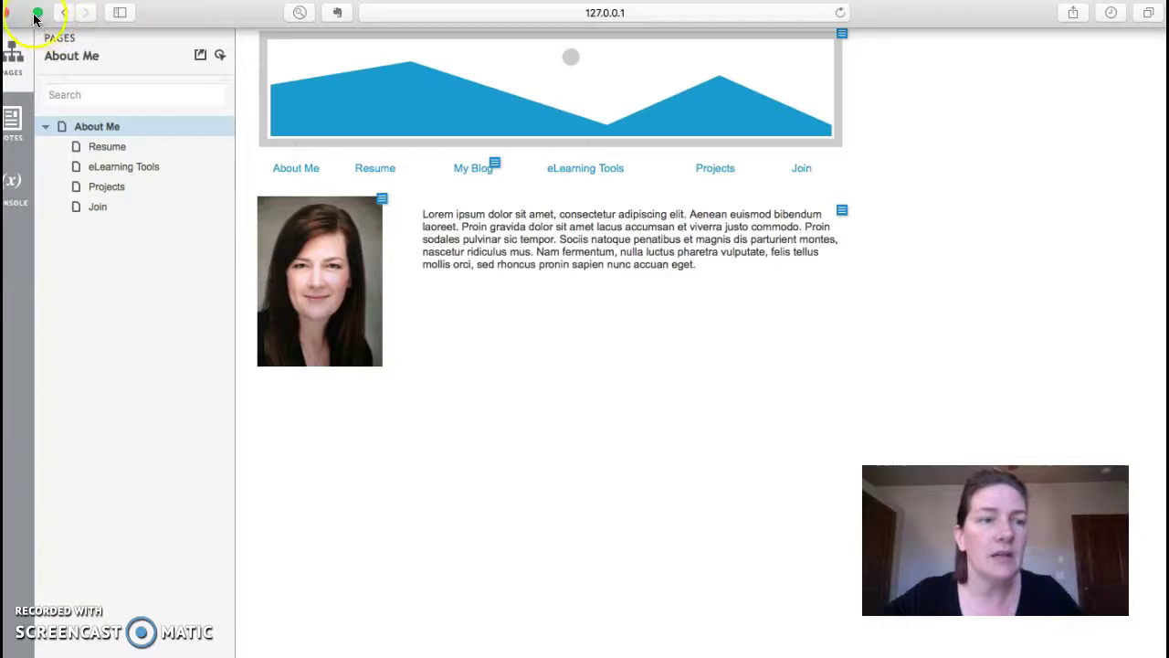
left_click(6, 13)
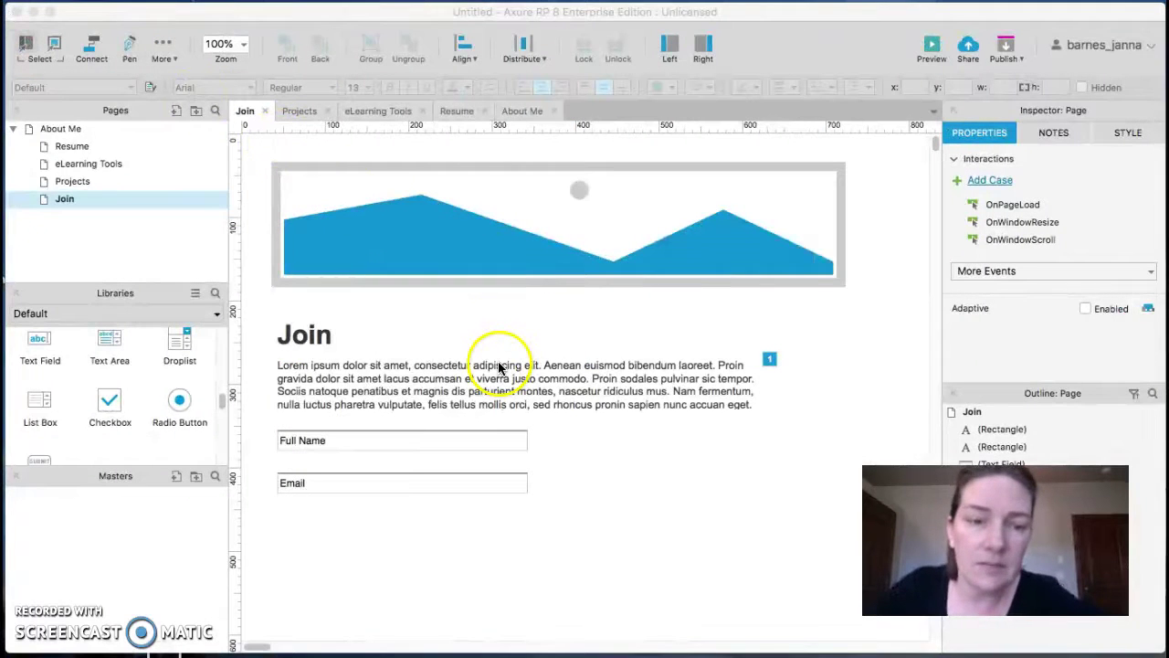
Step: On the About Me page, give the My Blog link a MouseOver style with green font color #008000
double_click(57, 128)
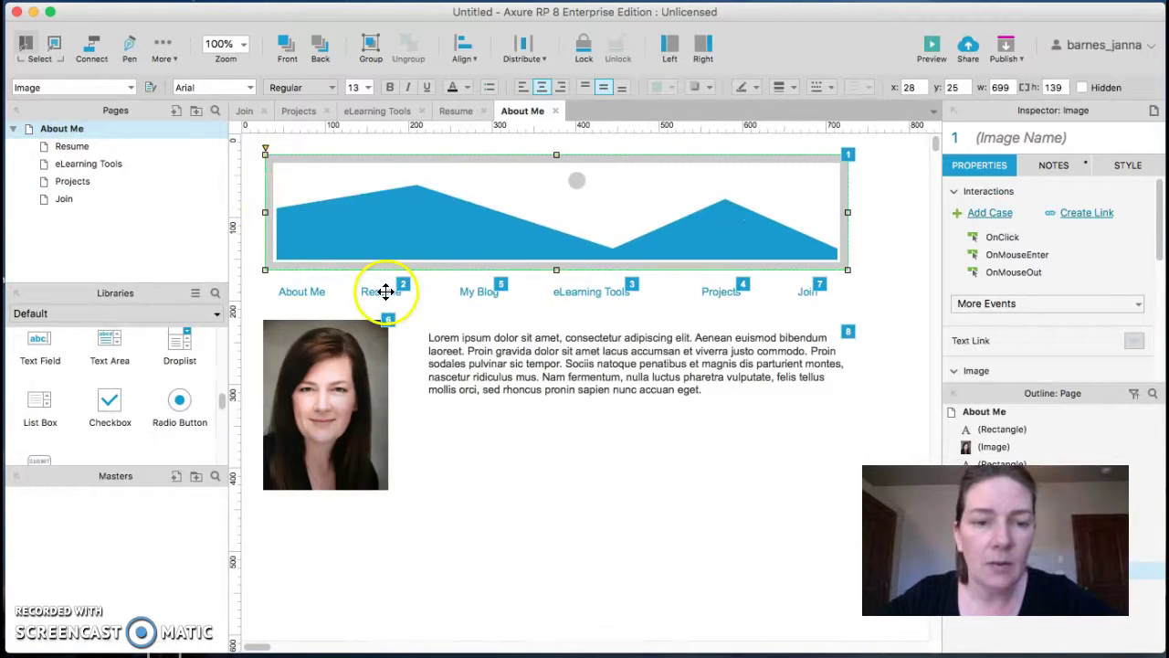
left_click(468, 292)
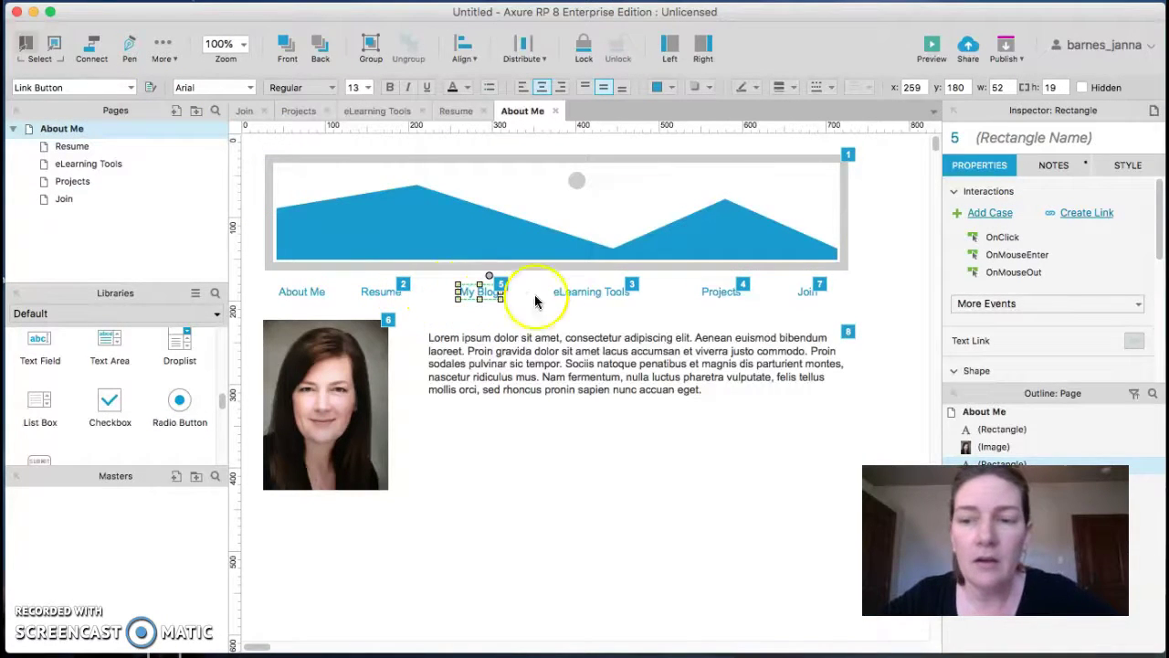
left_click_drag(995, 539, 793, 546)
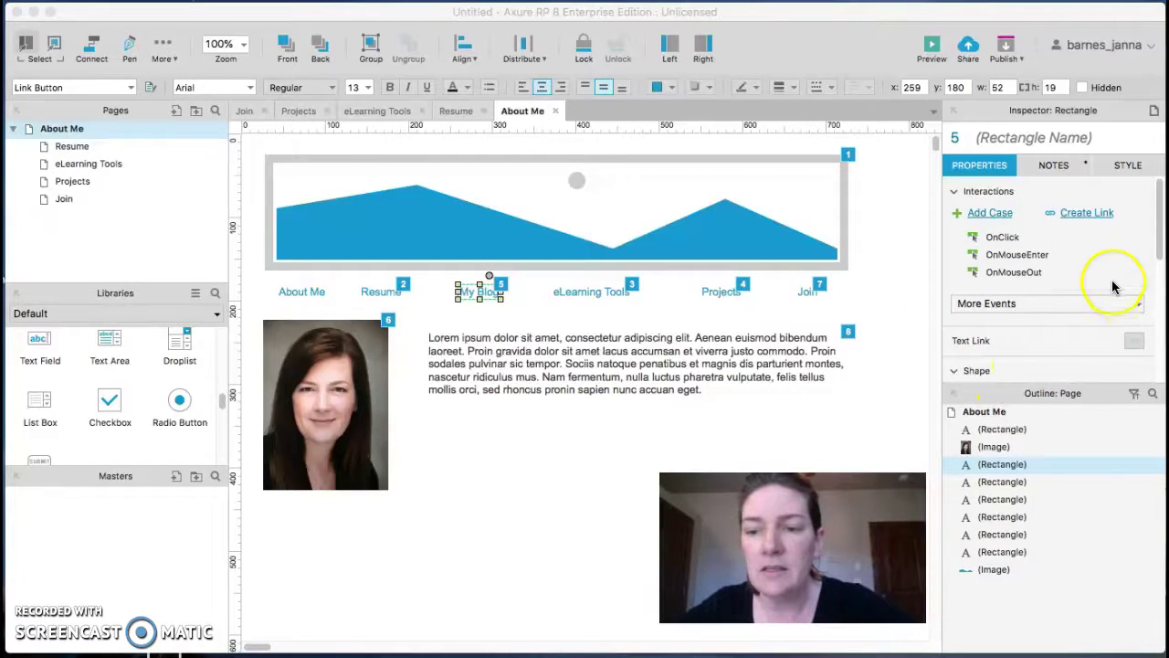
scroll(1112, 287, "down", 5)
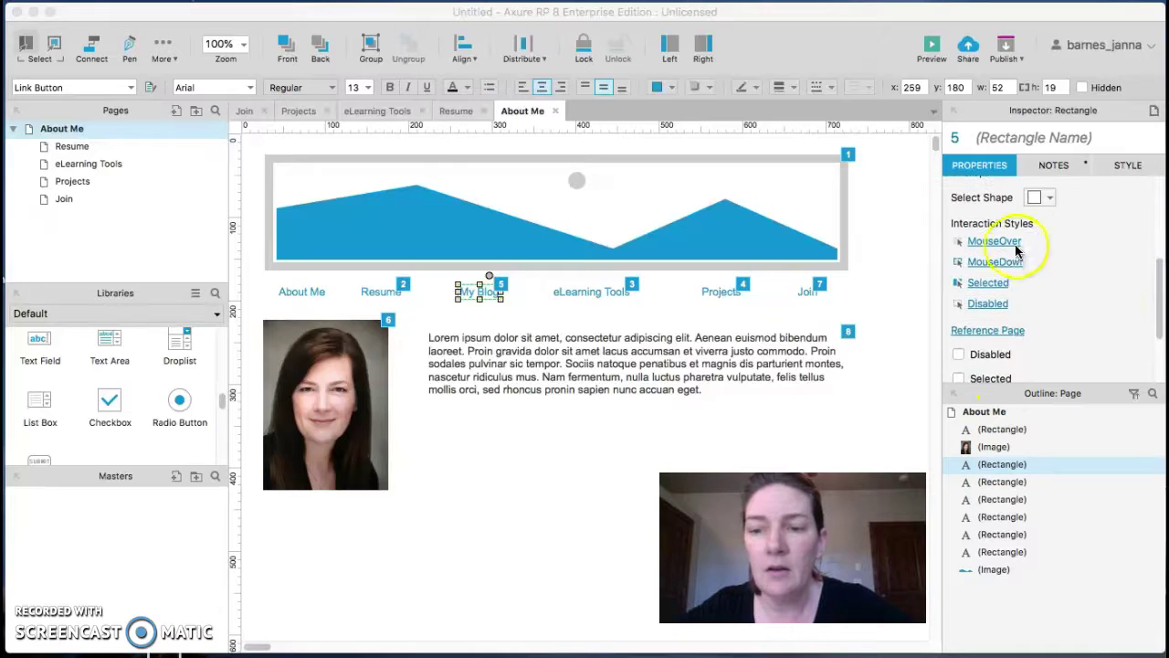
left_click(992, 242)
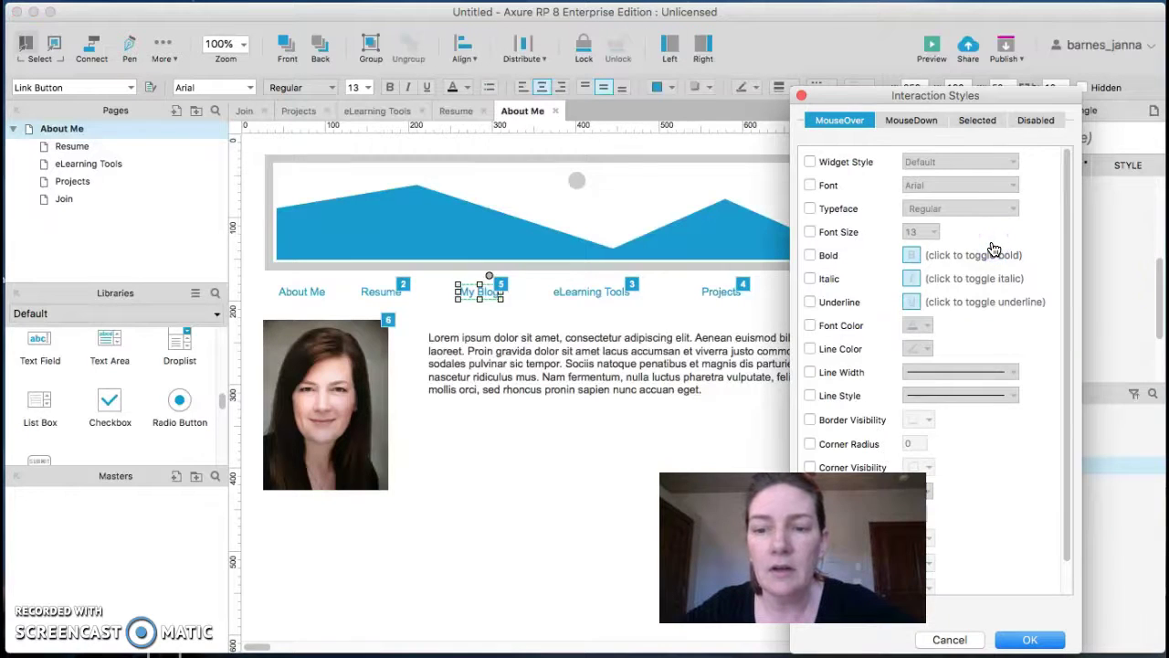
left_click(811, 327)
left_click(921, 326)
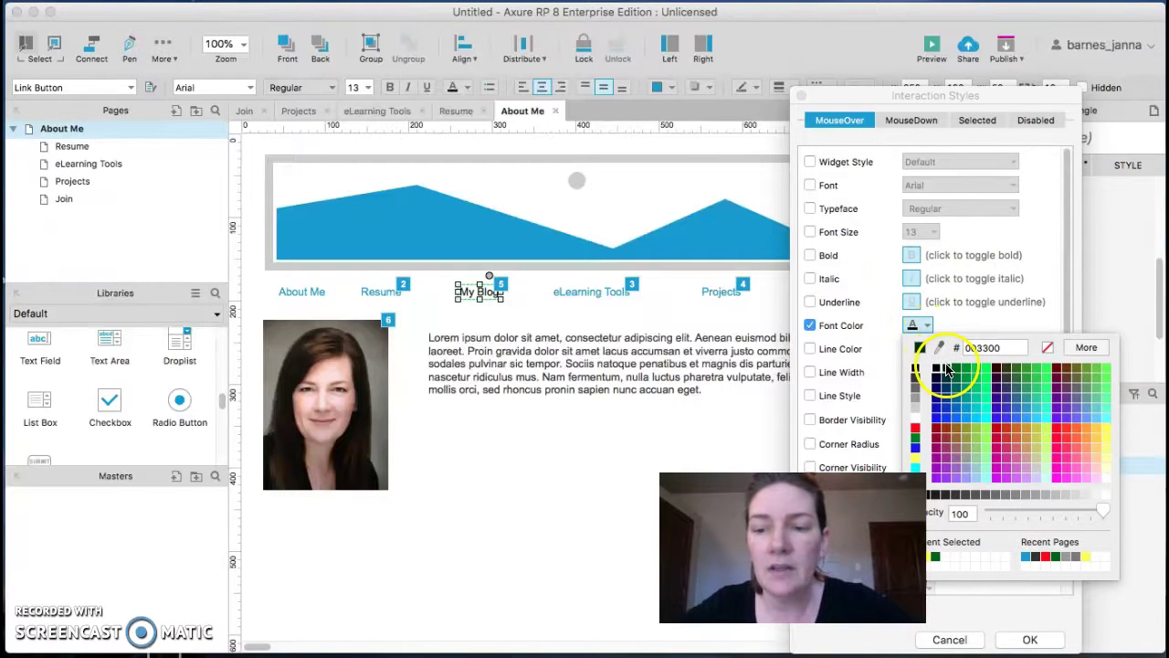
left_click(916, 439)
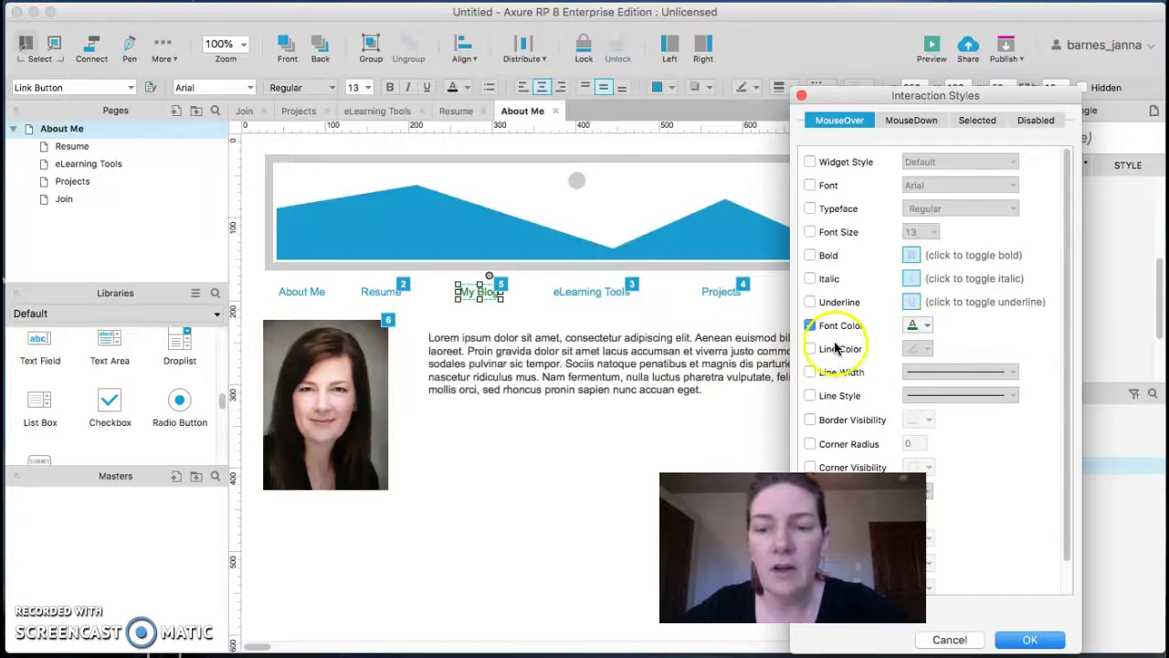
left_click(1020, 639)
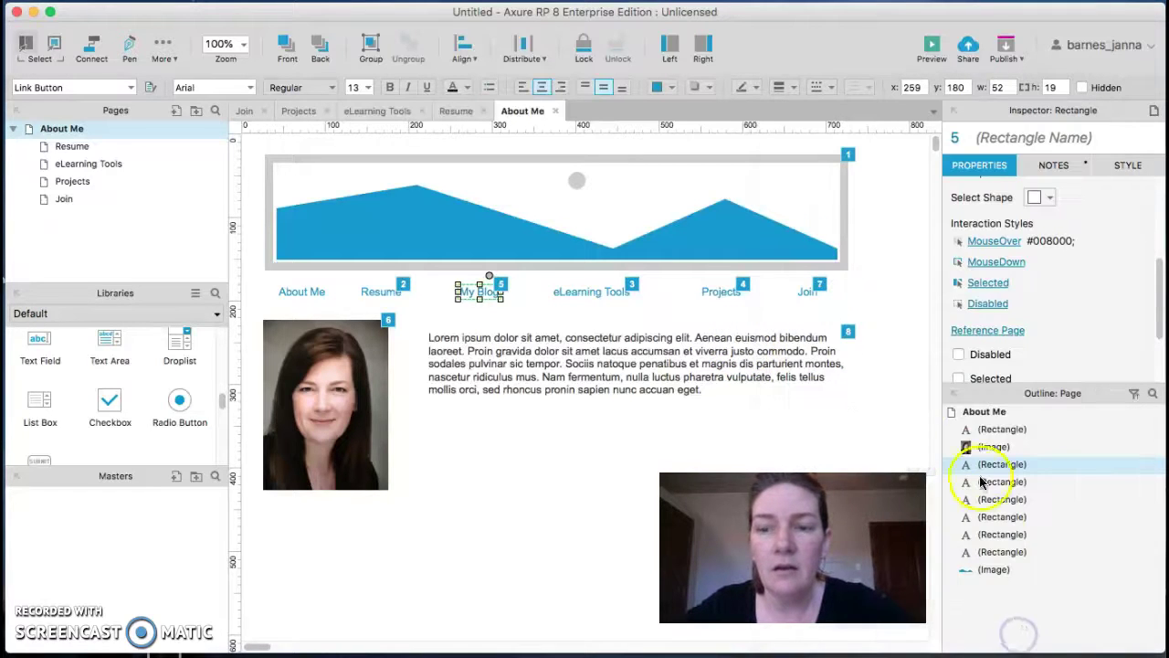
Step: Add a MouseDown style to the My Blog link with blue font color #0000FF
left_click(996, 262)
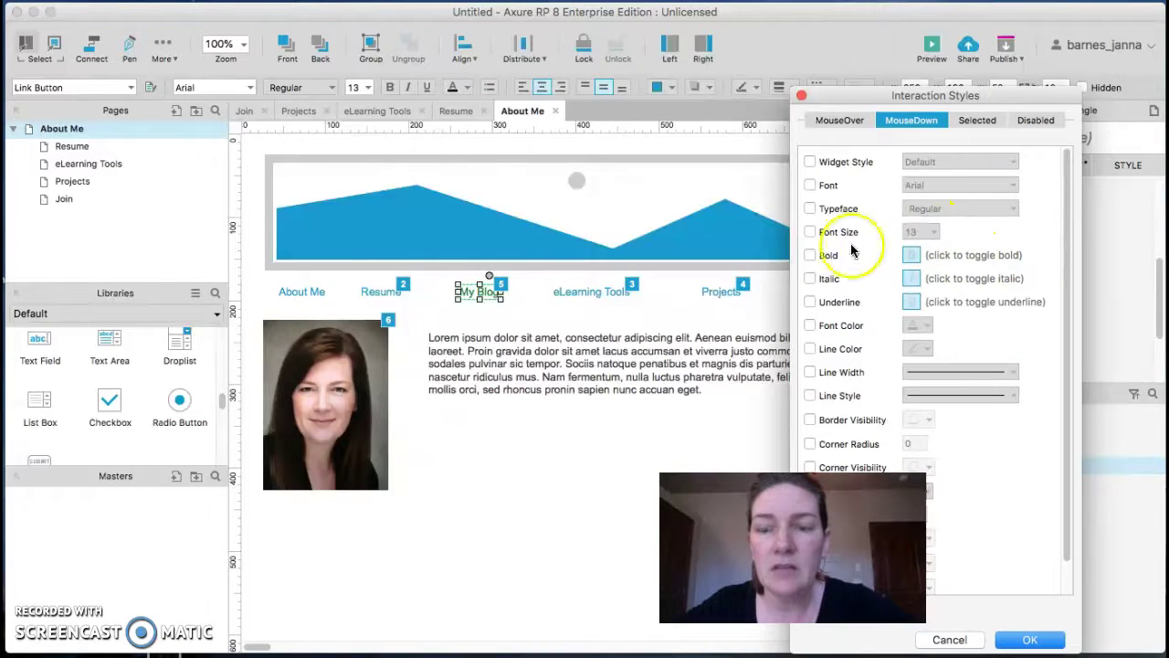
left_click(809, 325)
left_click(923, 326)
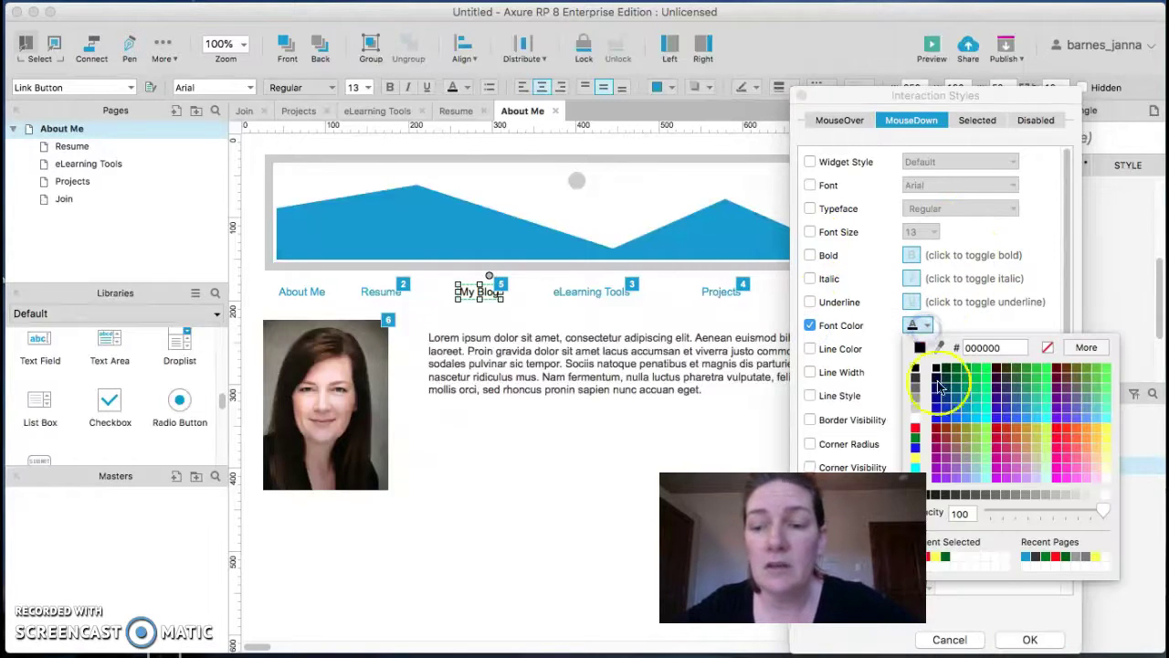
left_click(915, 447)
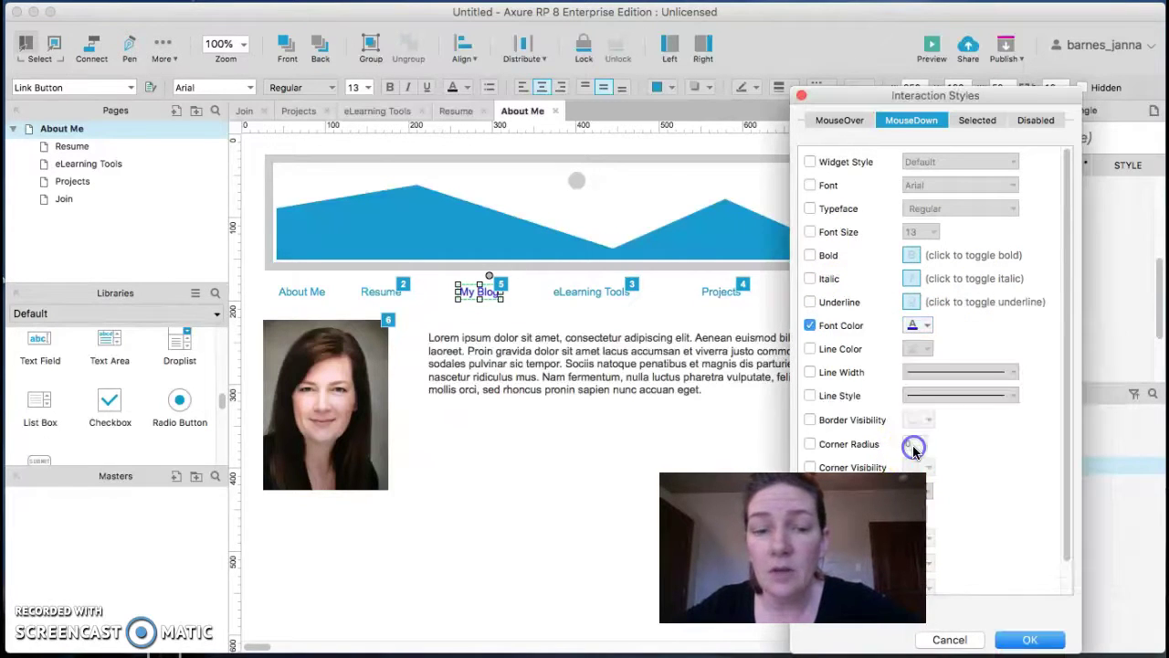
left_click(1029, 640)
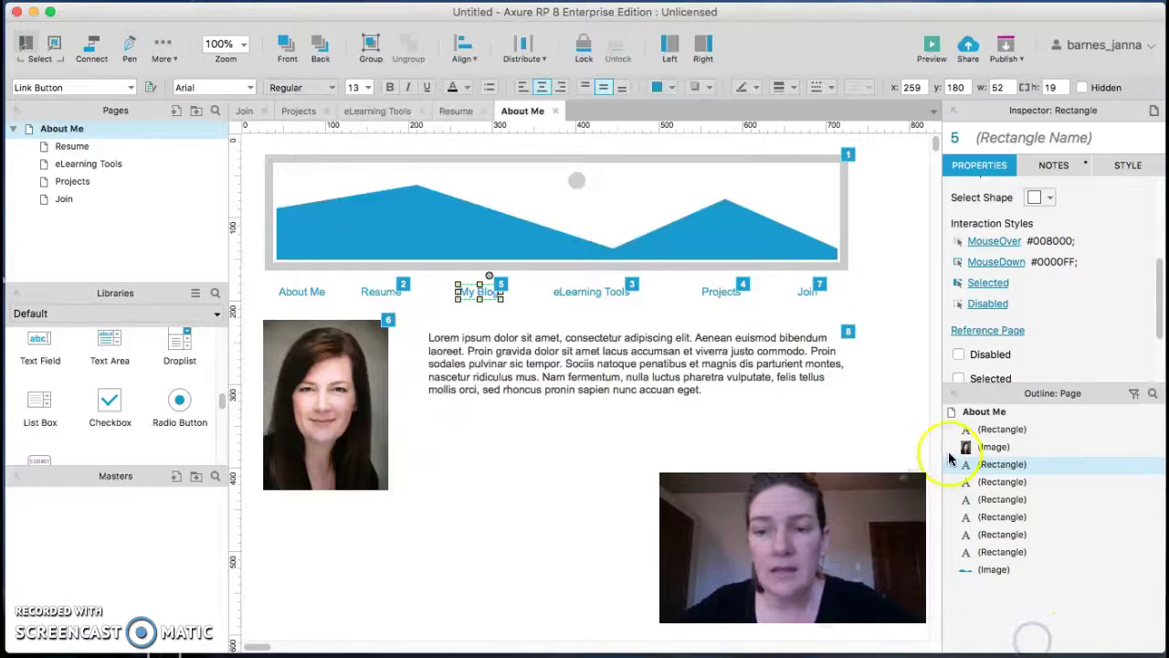
Step: Look over the My Blog link's remaining properties, and launch a browser preview of the prototype and close it
scroll(1051, 251, "down", 4)
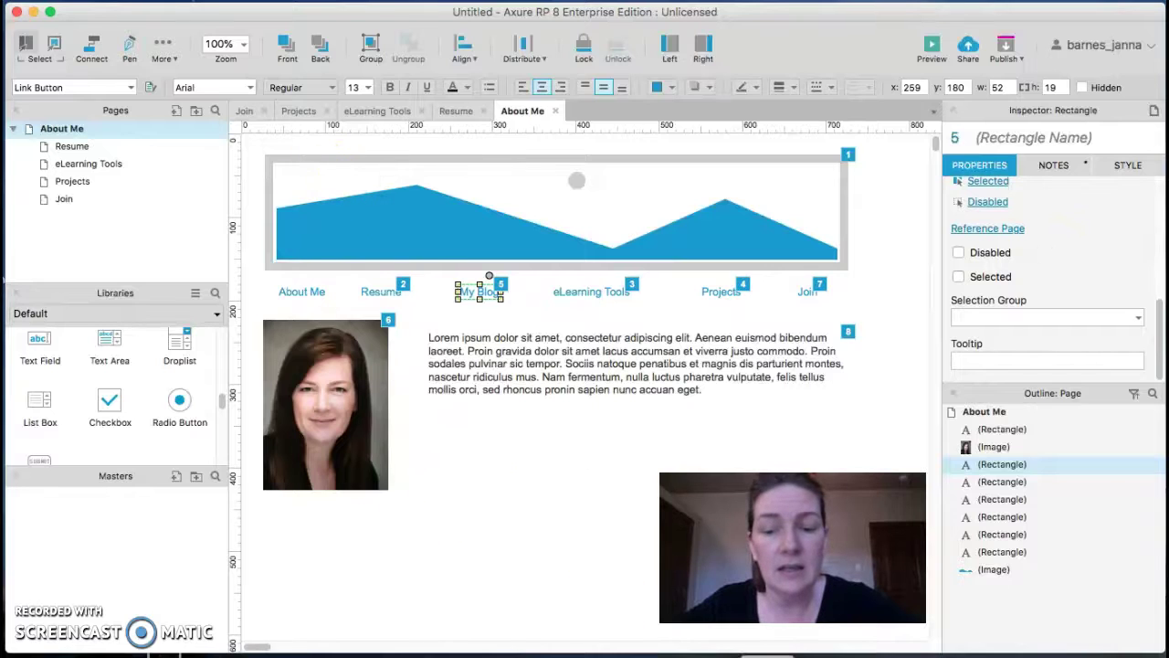
key("super+period")
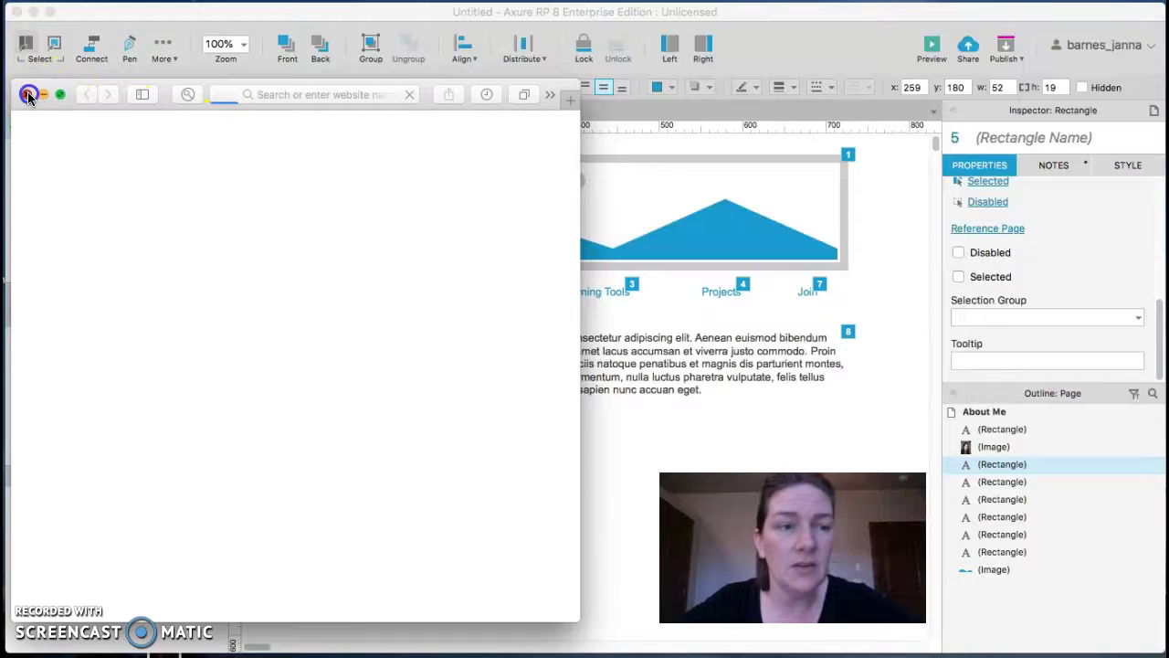
left_click(26, 94)
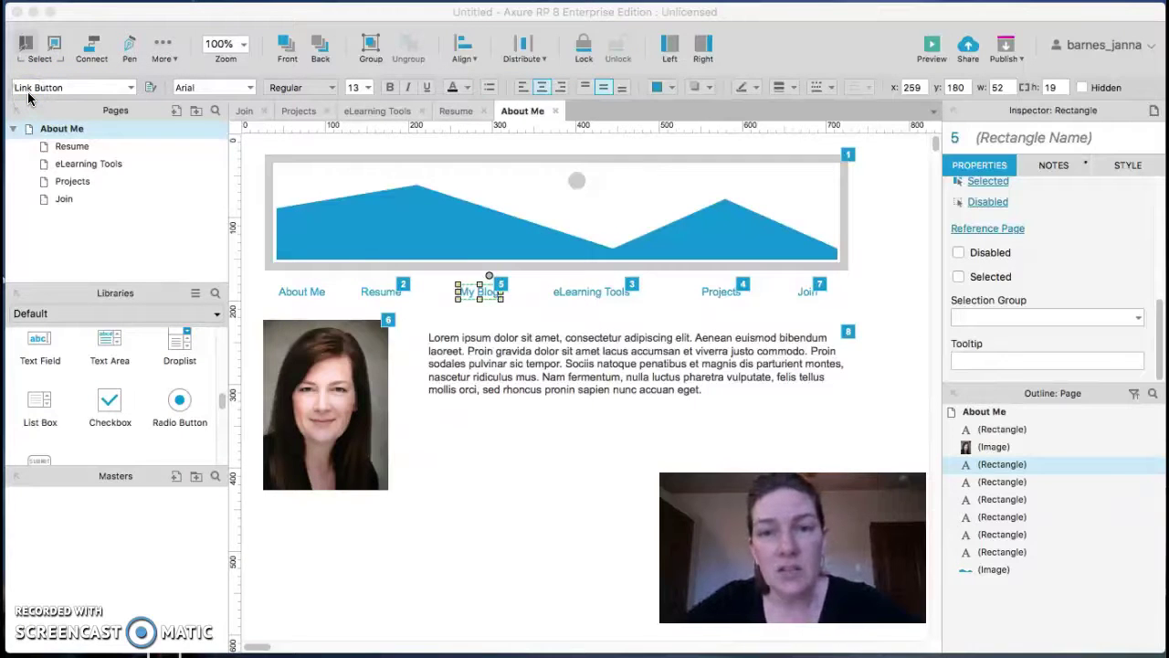